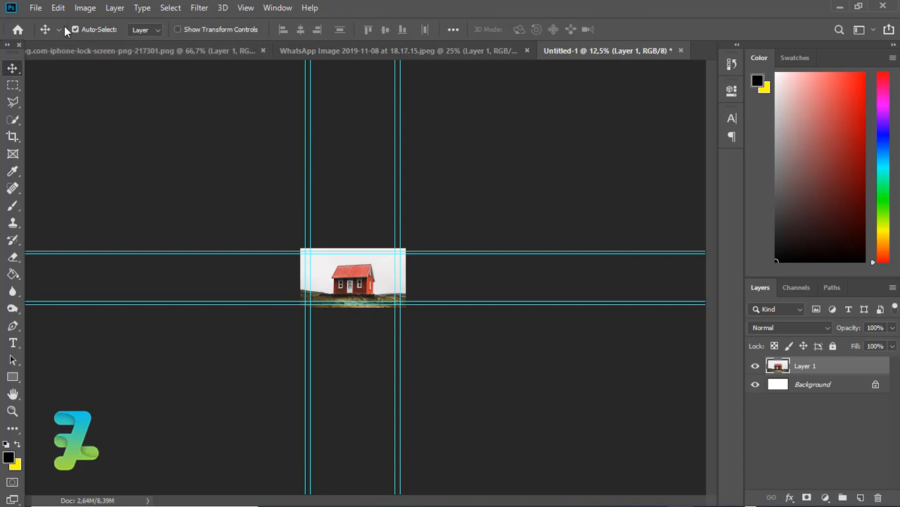
Step: Flip the house photo on Layer 1 horizontally
{"action": "left_click", "coordinate": [58, 8]}
{"action": "mouse_move", "coordinate": [212, 308]}
{"action": "left_click", "coordinate": [281, 458]}
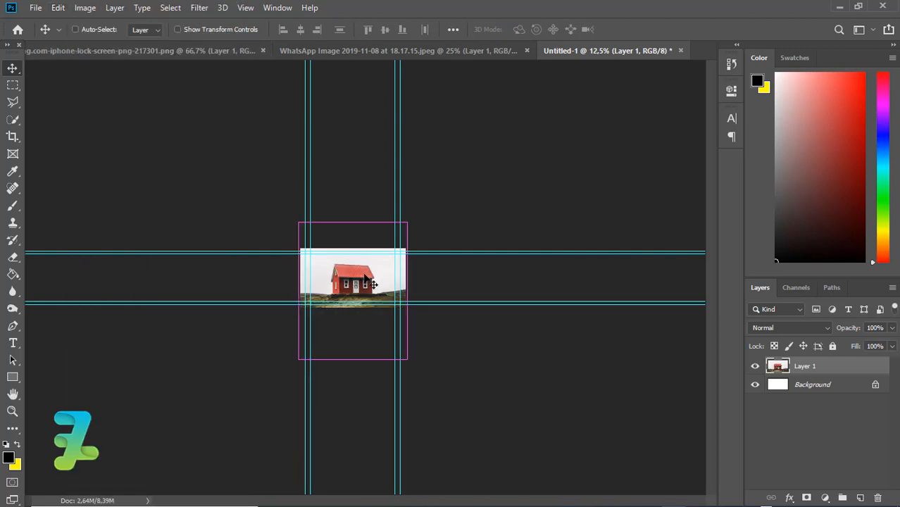
Step: Scale the house photo layer proportionally to 97.44% around its centre with Free Transform
{"action": "key", "text": "ctrl+t"}
{"action": "key", "text": "ctrl+plus"}
{"action": "key", "text": "ctrl+plus"}
{"action": "key", "text": "ctrl+plus"}
{"action": "key", "text": "ctrl+plus"}
{"action": "key", "text": "ctrl+minus"}
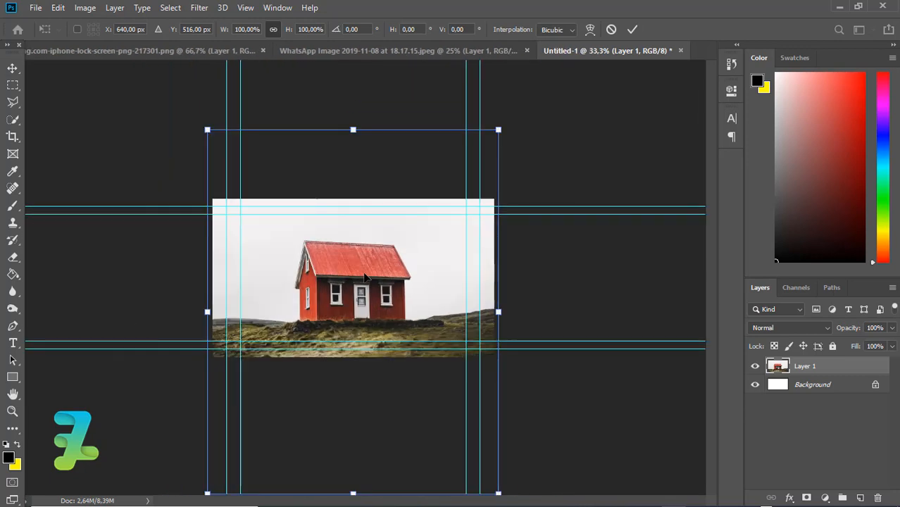
{"action": "left_click_drag", "start_coordinate": [497, 129], "coordinate": [495, 133]}
{"action": "key", "text": "Return"}
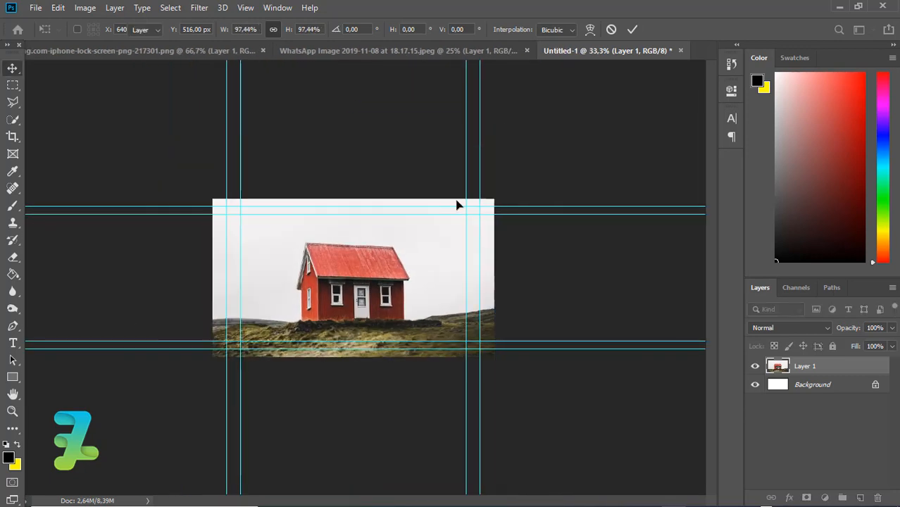
Step: Float the WhatsApp hand-and-phone document in its own window and copy its masked layer onto the house composition
{"action": "left_click", "coordinate": [373, 51]}
{"action": "right_click", "coordinate": [373, 51]}
{"action": "left_click", "coordinate": [403, 104]}
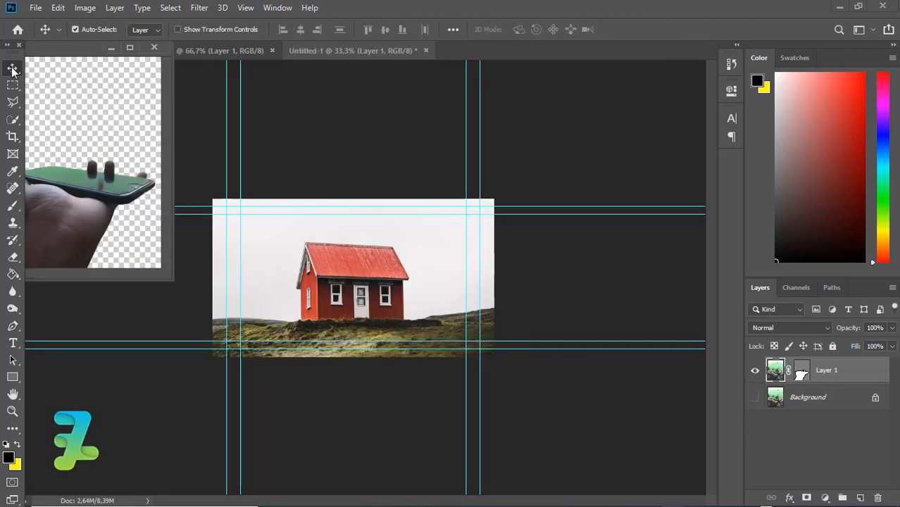
{"action": "left_click_drag", "start_coordinate": [85, 190], "coordinate": [325, 318]}
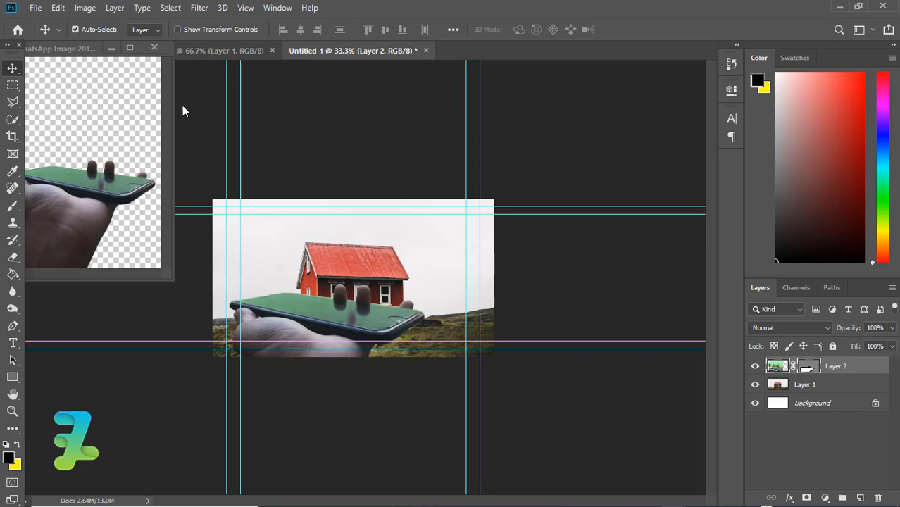
Step: Dock the hand photo's window again and move the hand layer slightly to the right in Untitled-1
{"action": "left_click_drag", "start_coordinate": [74, 47], "coordinate": [490, 50]}
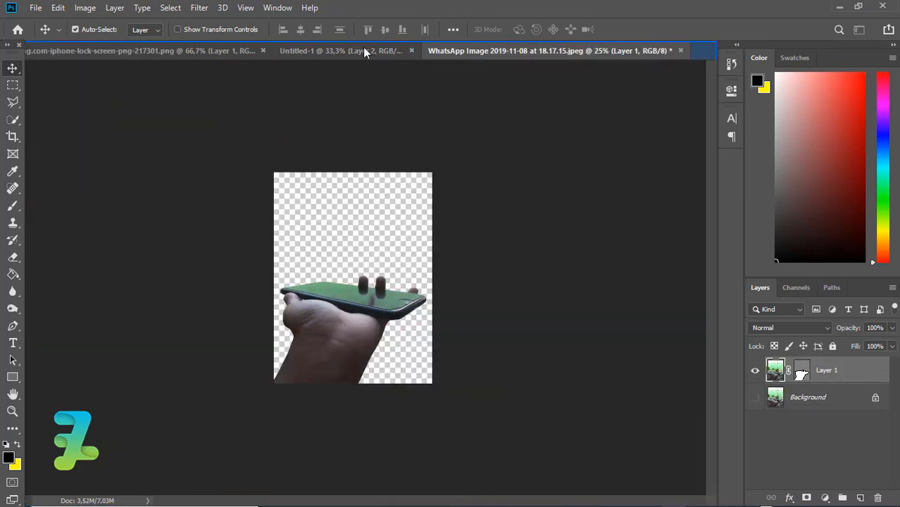
{"action": "left_click", "coordinate": [362, 50]}
{"action": "mouse_move", "coordinate": [325, 324]}
{"action": "left_mouse_down"}
{"action": "mouse_move", "coordinate": [345, 341]}
{"action": "mouse_move", "coordinate": [340, 324]}
{"action": "left_mouse_up"}
Step: Add a Brightness/Contrast adjustment clipped to the hand layer, with brightness 25 and contrast -9
{"action": "left_click", "coordinate": [824, 497]}
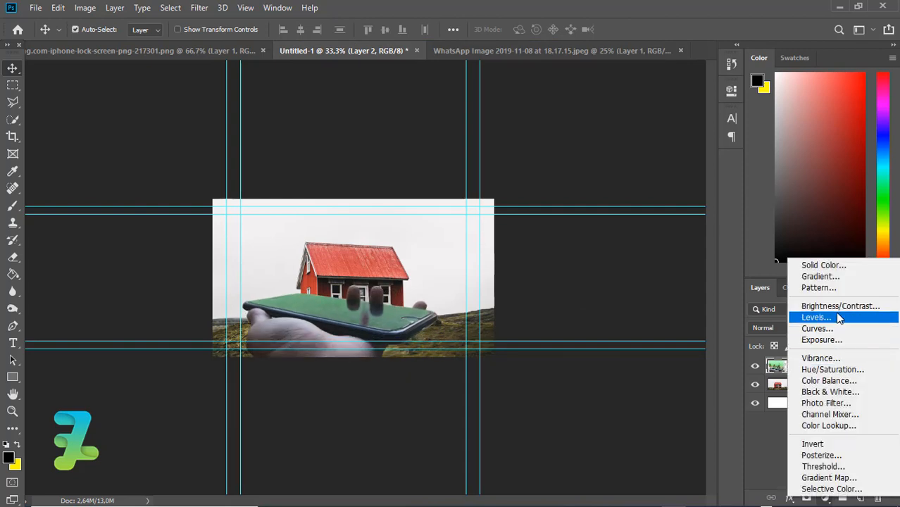
{"action": "left_click", "coordinate": [839, 306]}
{"action": "right_click", "coordinate": [865, 368]}
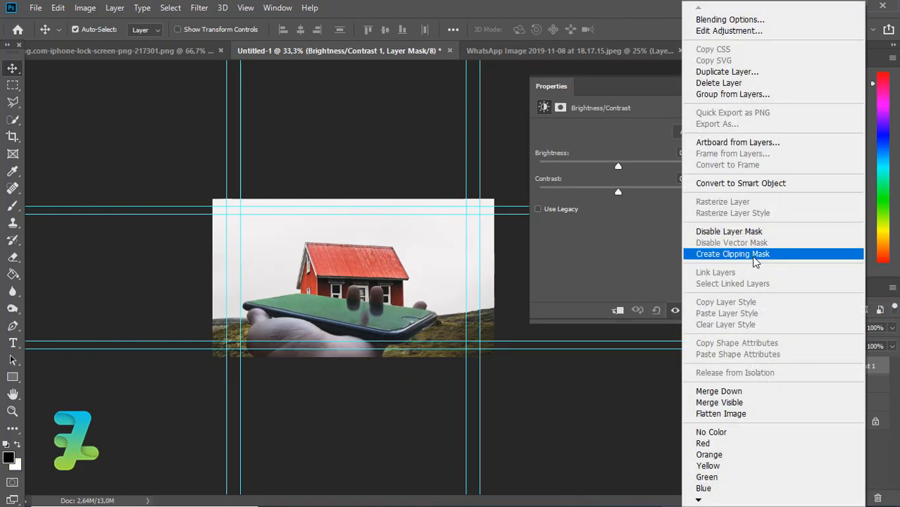
{"action": "left_click", "coordinate": [754, 256]}
{"action": "left_click_drag", "start_coordinate": [629, 170], "coordinate": [604, 193]}
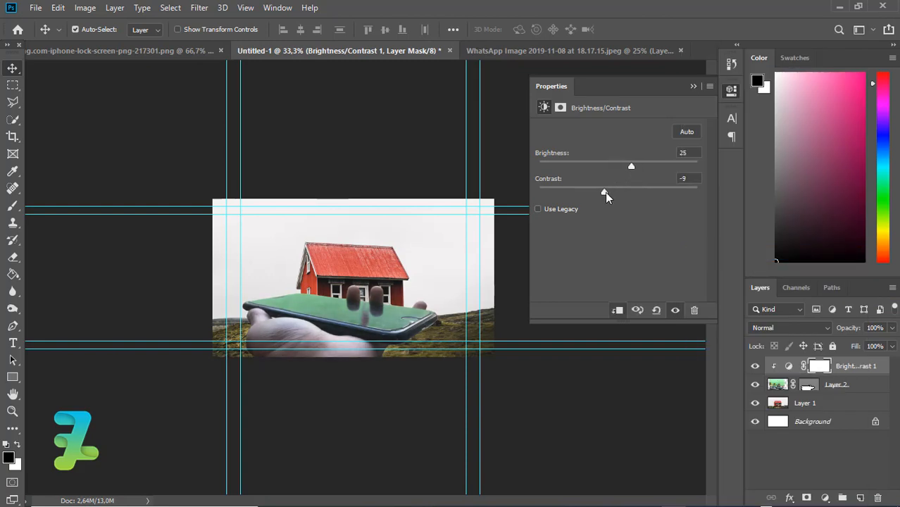
Step: Duplicate the house photo layer, move the copy to the top of the stack and clip it to the hand layer
{"action": "left_click", "coordinate": [775, 404]}
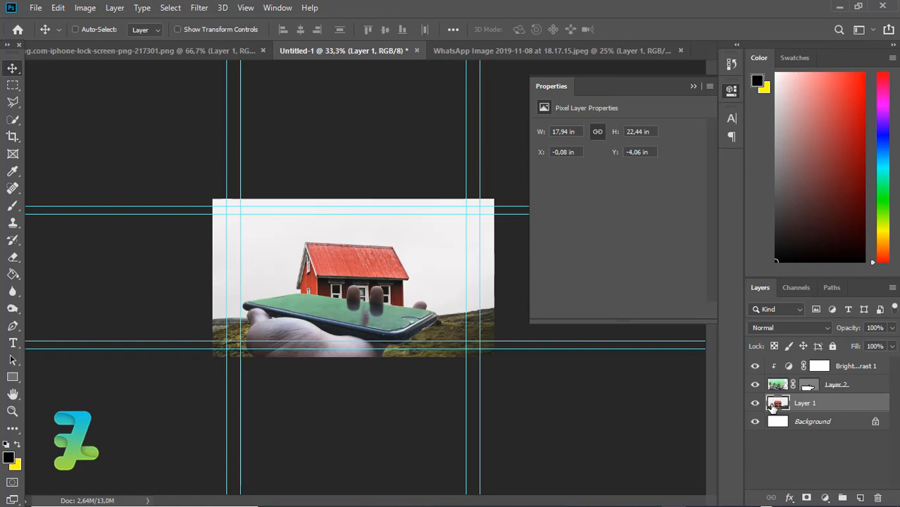
{"action": "key", "text": "ctrl+j"}
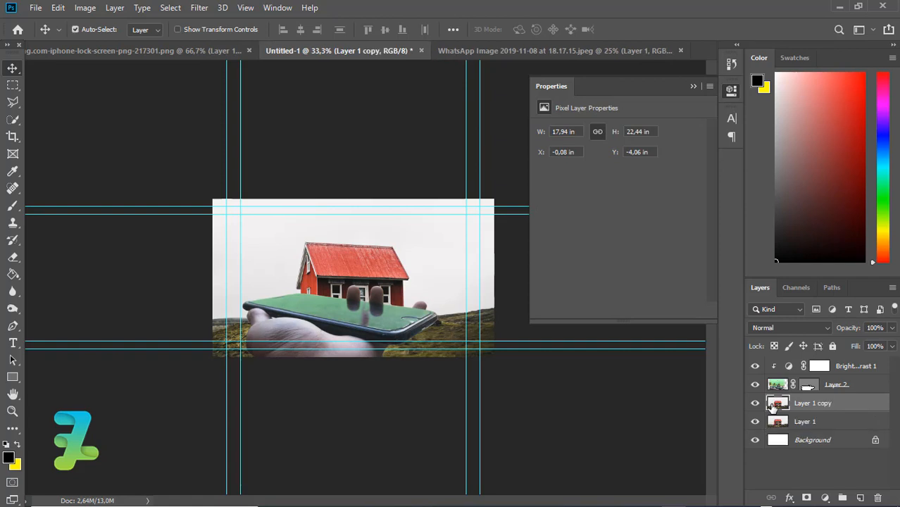
{"action": "left_click_drag", "start_coordinate": [774, 404], "coordinate": [777, 362]}
{"action": "right_click", "coordinate": [795, 364]}
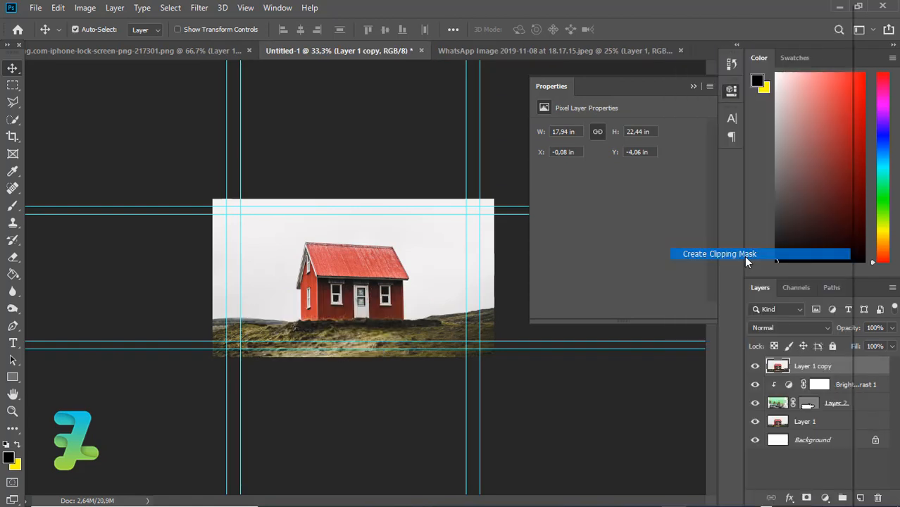
{"action": "left_click", "coordinate": [743, 255]}
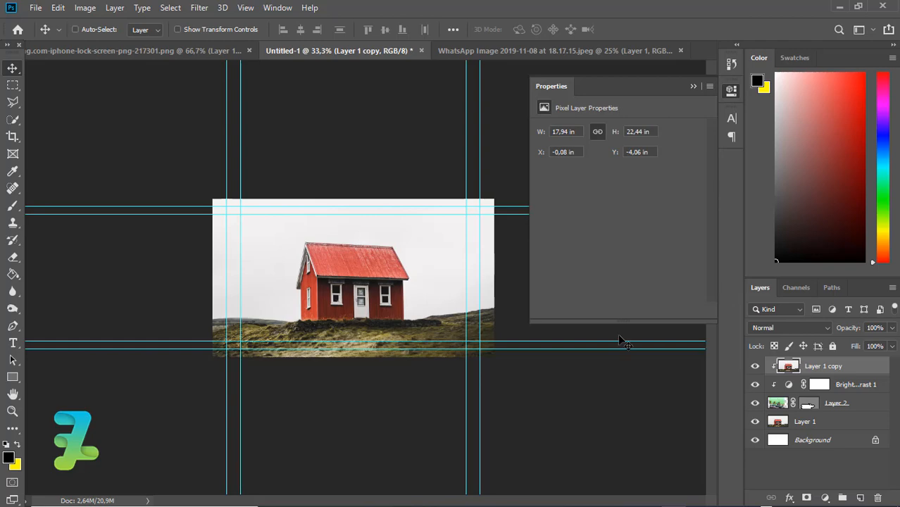
Step: Reduce the opacity of Layer 1 copy to 49%
{"action": "key", "text": "ctrl+1"}
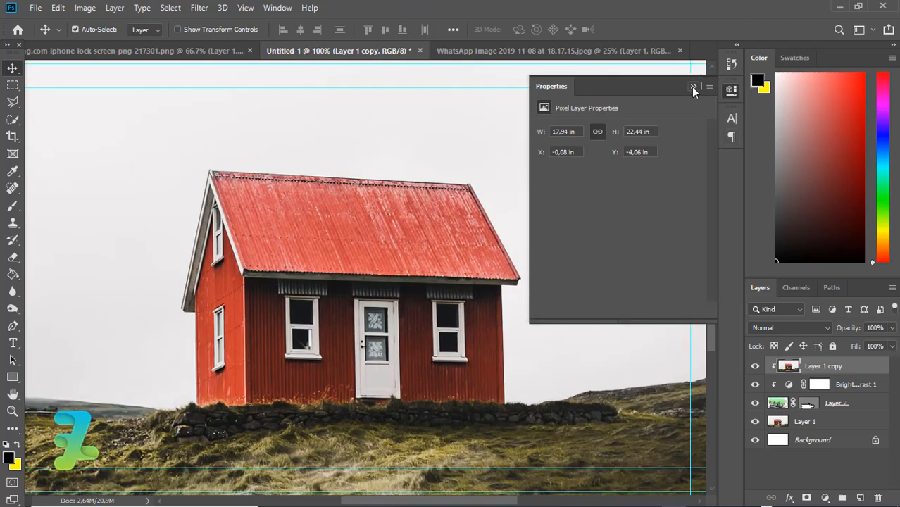
{"action": "left_click", "coordinate": [693, 86]}
{"action": "left_click", "coordinate": [891, 328]}
{"action": "left_click_drag", "start_coordinate": [893, 342], "coordinate": [858, 343]}
{"action": "left_click_drag", "start_coordinate": [711, 278], "coordinate": [713, 301]}
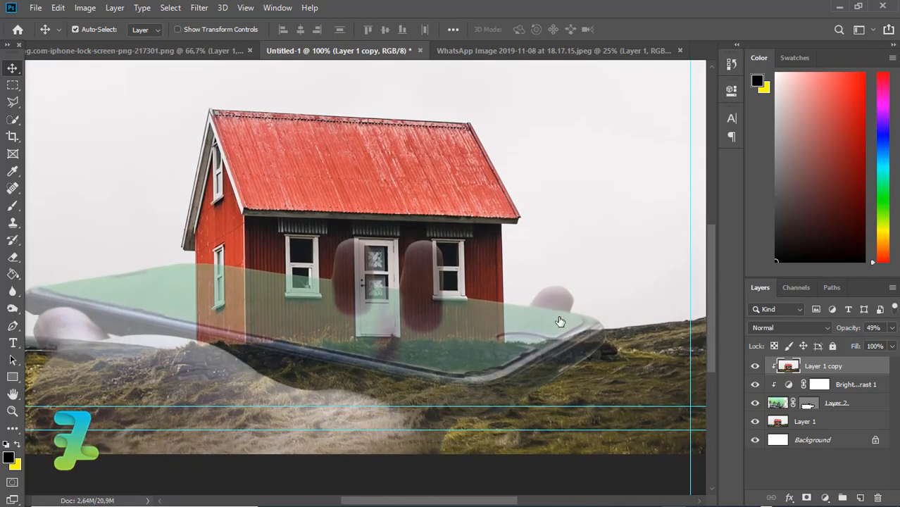
Step: Rotate the hand layer by -4.28° and move it down and right so the phone sits under the house's base
{"action": "left_click", "coordinate": [559, 322]}
{"action": "key", "text": "ctrl+minus"}
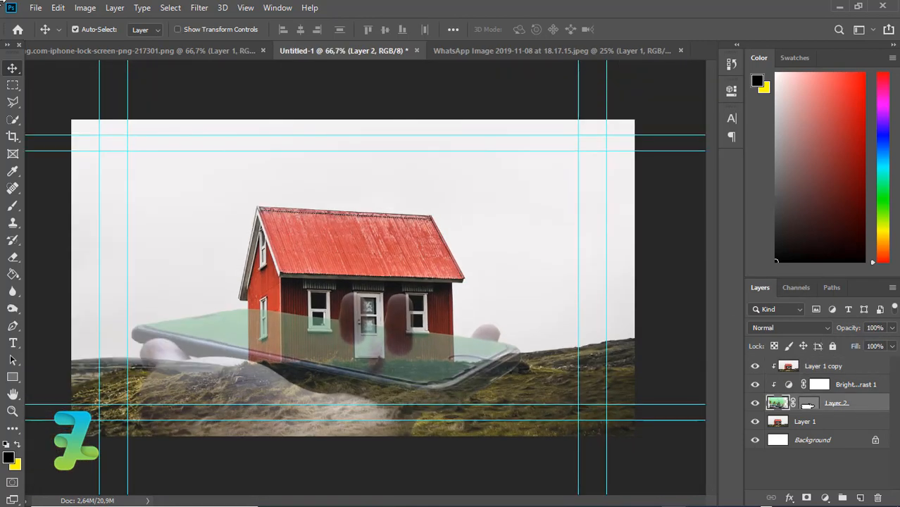
{"action": "left_click", "coordinate": [58, 8]}
{"action": "mouse_move", "coordinate": [208, 310]}
{"action": "left_click", "coordinate": [261, 340]}
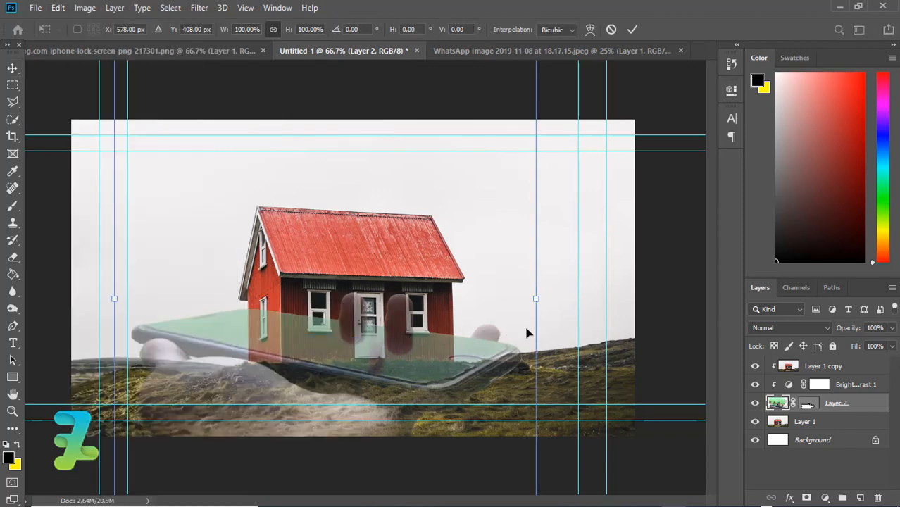
{"action": "key", "text": "ctrl+minus"}
{"action": "left_click_drag", "start_coordinate": [498, 106], "coordinate": [407, 223]}
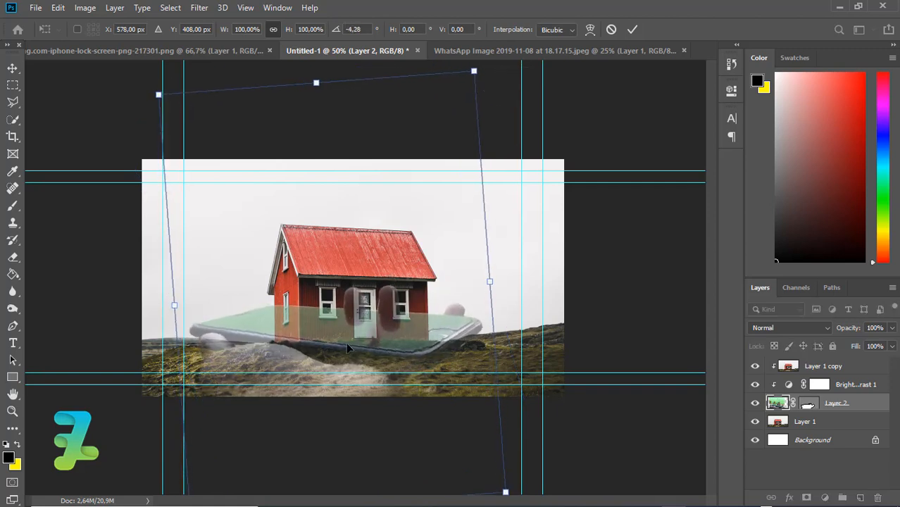
{"action": "left_click_drag", "start_coordinate": [346, 342], "coordinate": [357, 362]}
{"action": "key", "text": "Return"}
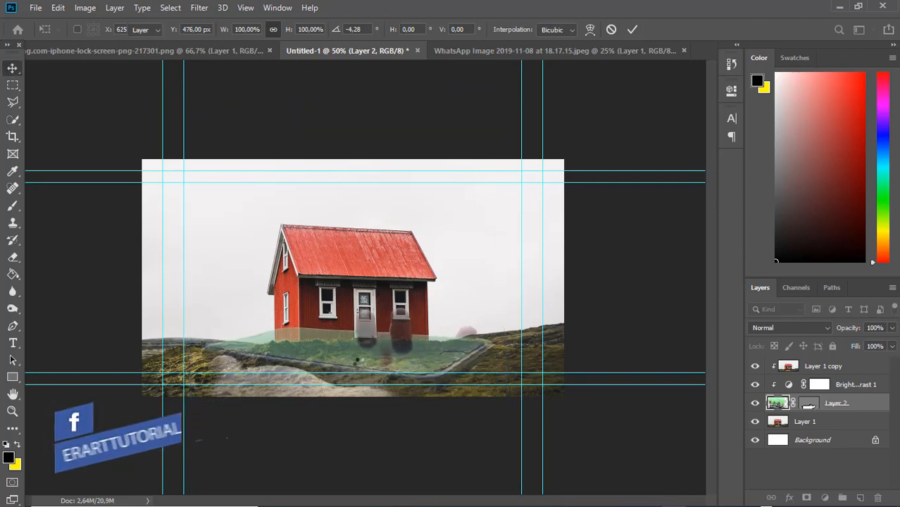
Step: On Layer 1 copy, start a Pen tool path from the phone screen's left corner, up the house's left side and along the roof ridge
{"action": "left_click", "coordinate": [490, 377]}
{"action": "key", "text": "ctrl+plus"}
{"action": "key", "text": "ctrl+plus"}
{"action": "key", "text": "ctrl+plus"}
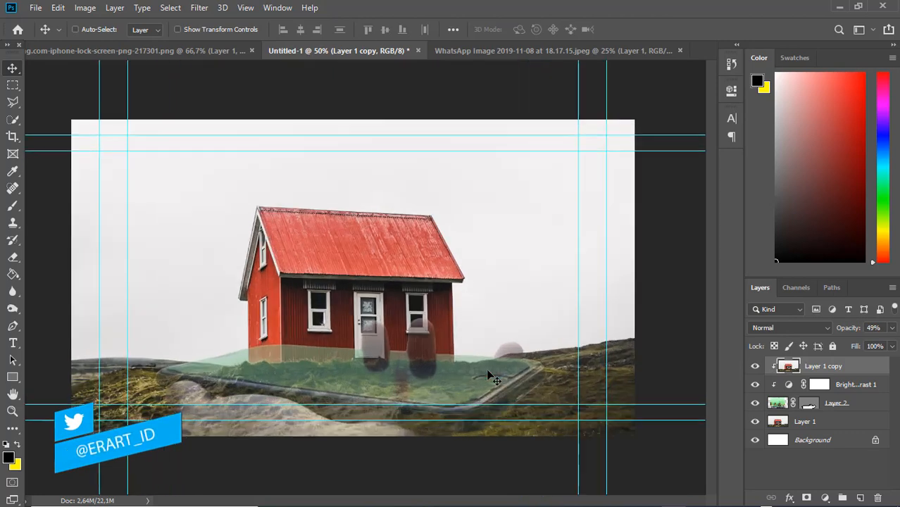
{"action": "left_click_drag", "start_coordinate": [710, 253], "coordinate": [709, 306]}
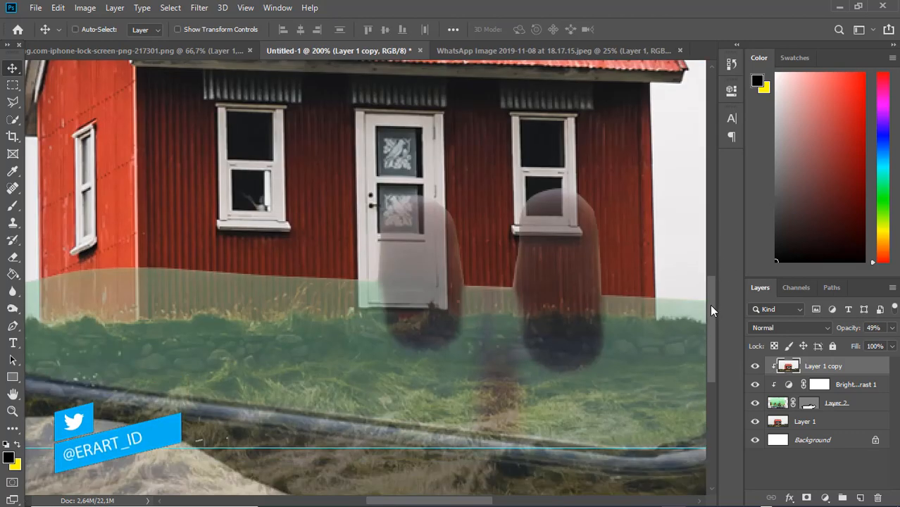
{"action": "key", "text": "ctrl+minus"}
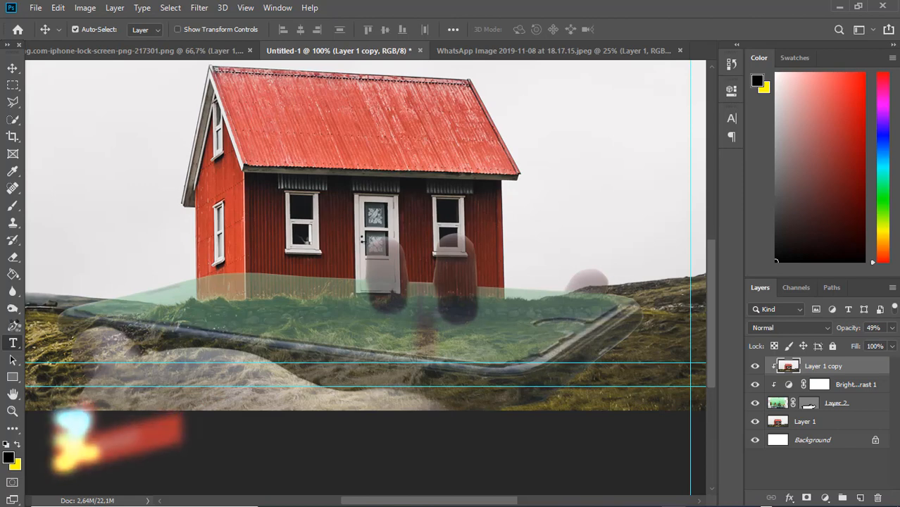
{"action": "key", "text": "p"}
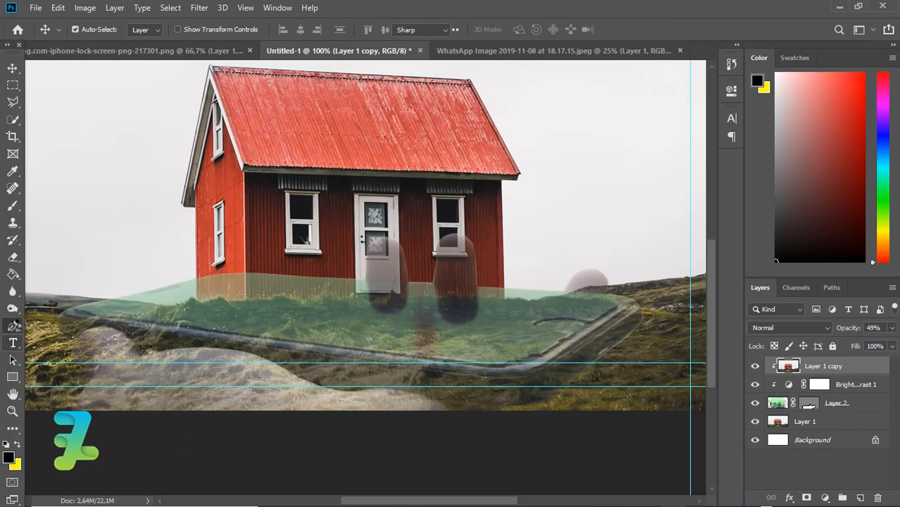
{"action": "key", "text": "p"}
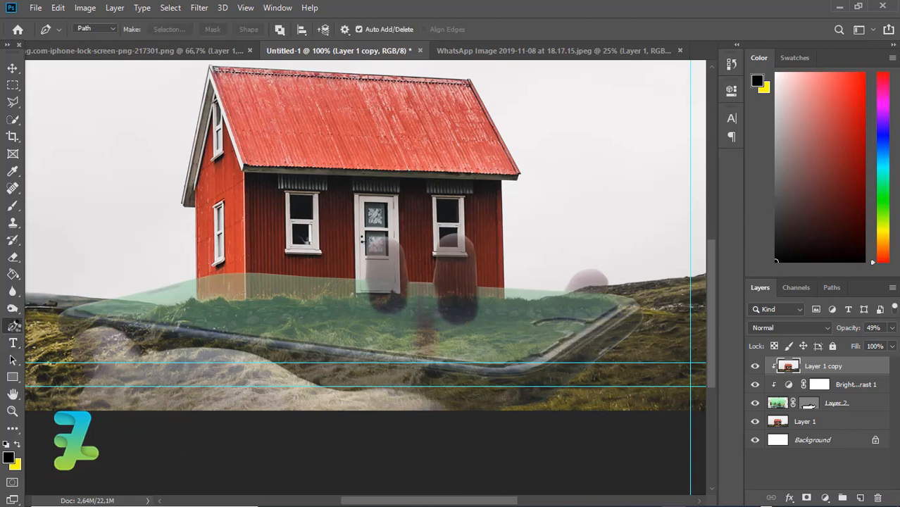
{"action": "left_click", "coordinate": [13, 343]}
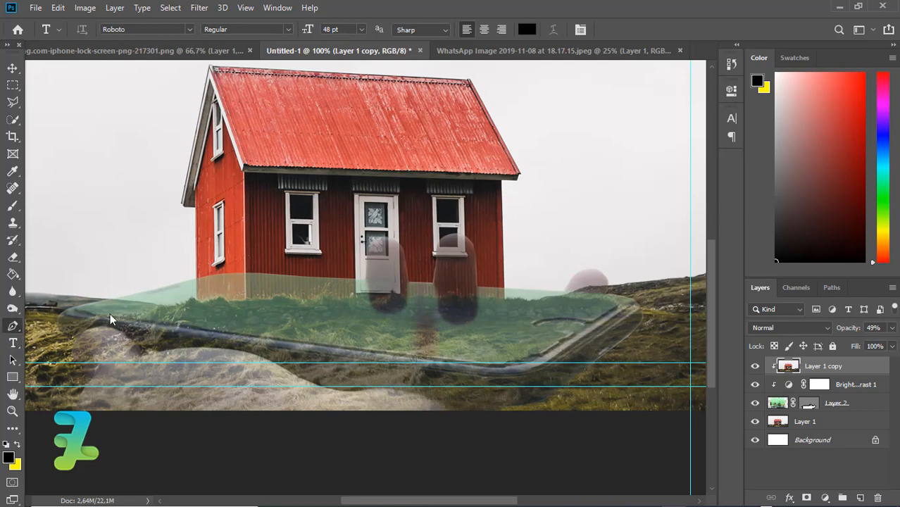
{"action": "key", "text": "p"}
{"action": "left_click", "coordinate": [108, 315]}
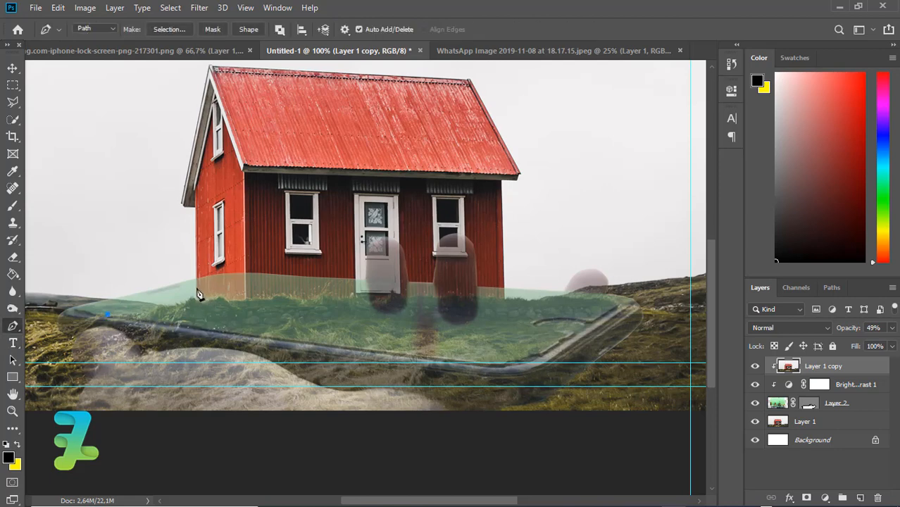
{"action": "left_click", "coordinate": [196, 288]}
{"action": "left_click", "coordinate": [195, 210]}
{"action": "left_click", "coordinate": [184, 207]}
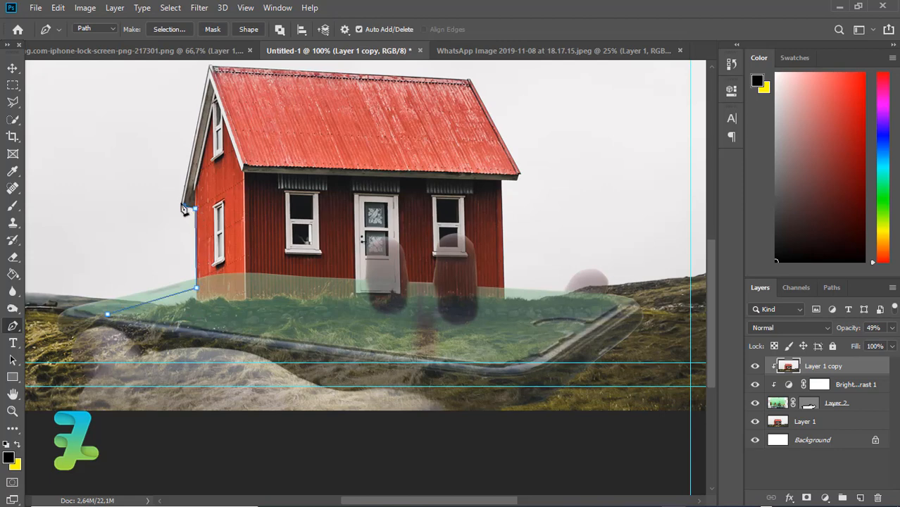
{"action": "left_click", "coordinate": [210, 67]}
{"action": "left_click", "coordinate": [468, 81]}
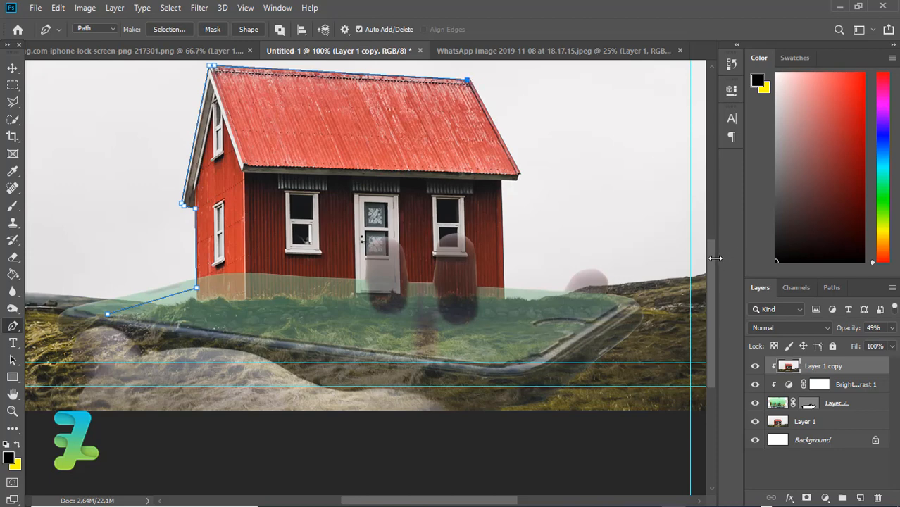
Step: Continue the path down the house's right side, out along the phone screen's far edge, and close it at its starting point
{"action": "left_click_drag", "start_coordinate": [711, 258], "coordinate": [710, 239]}
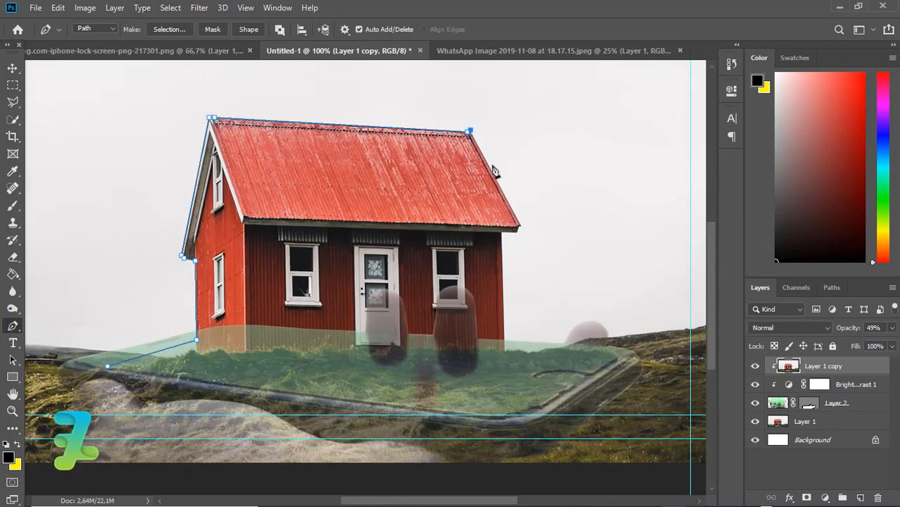
{"action": "left_click", "coordinate": [519, 226]}
{"action": "left_click", "coordinate": [504, 339]}
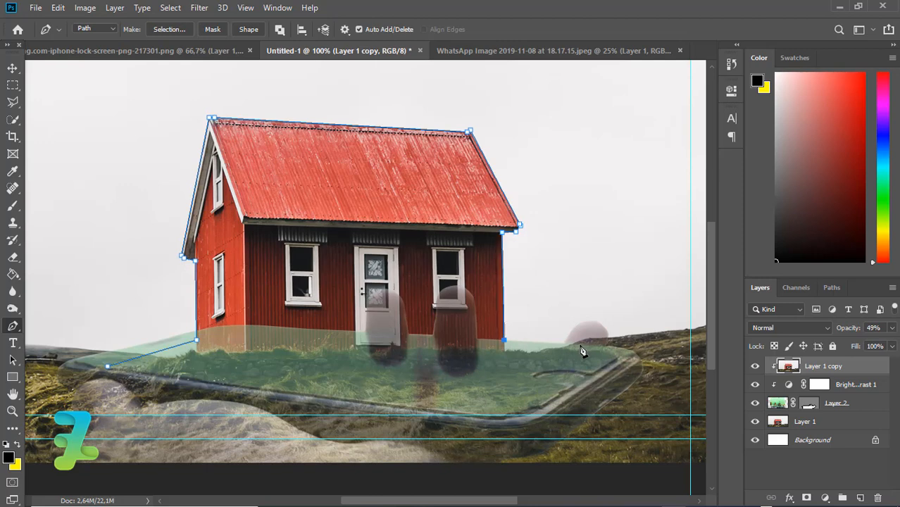
{"action": "left_click_drag", "start_coordinate": [570, 344], "coordinate": [560, 346]}
{"action": "key", "text": "ctrl+z"}
{"action": "left_click", "coordinate": [563, 346]}
{"action": "key", "text": "ctrl+z"}
{"action": "key", "text": "ctrl+shift+z"}
{"action": "left_click", "coordinate": [108, 366]}
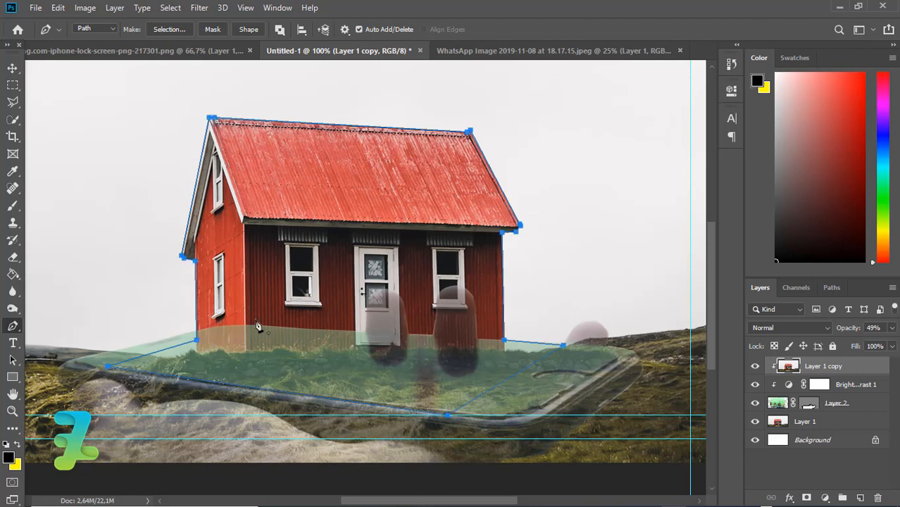
Step: Convert the closed path around the house and phone screen into a new anti-aliased selection with a 0-pixel feather radius
{"action": "right_click", "coordinate": [291, 337]}
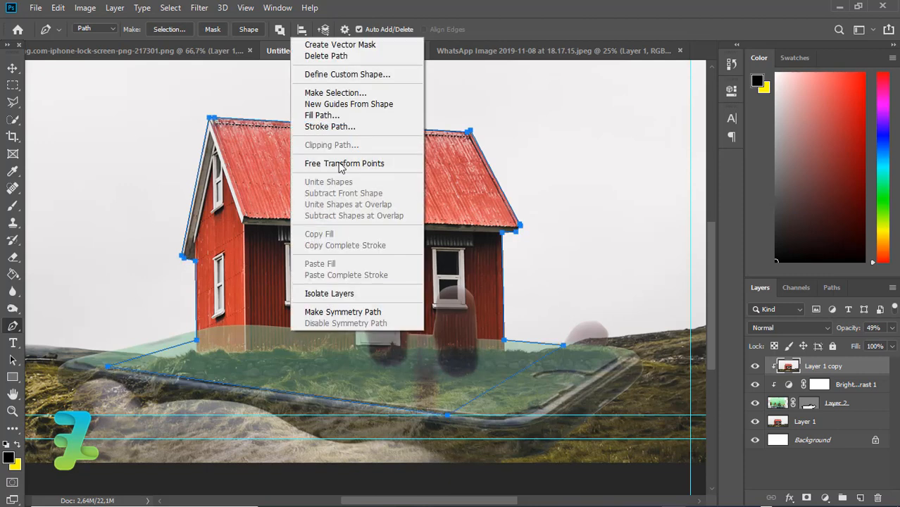
{"action": "left_click", "coordinate": [331, 93]}
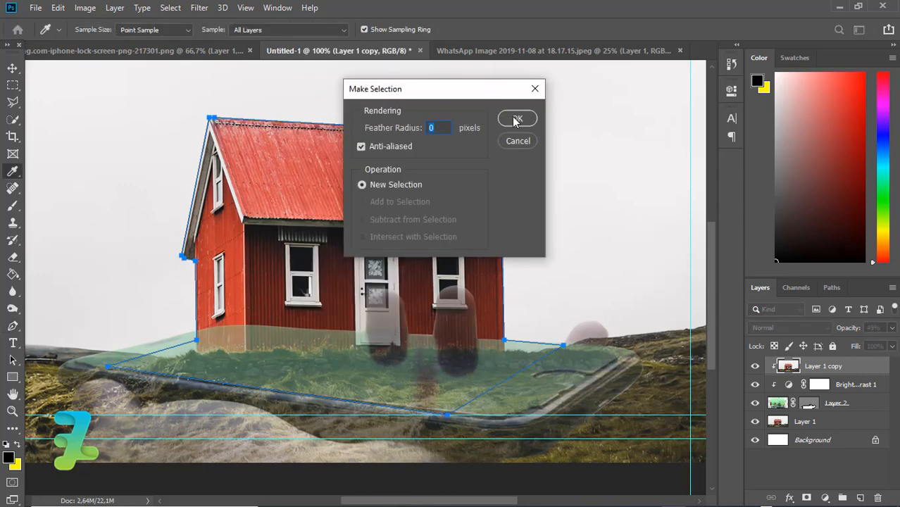
{"action": "left_click", "coordinate": [515, 120]}
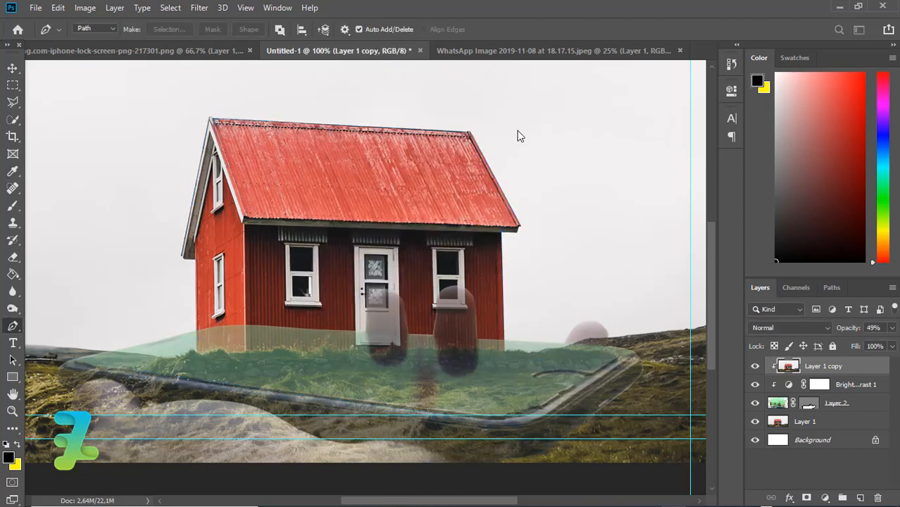
{"action": "left_click", "coordinate": [16, 71]}
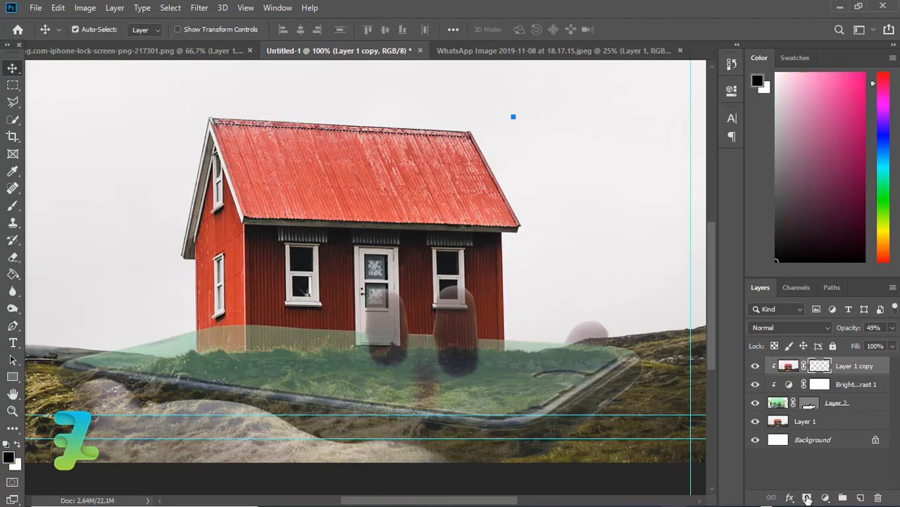
Step: Mask Layer 1 copy with the active selection around the house and phone screen, and set the layer's opacity to 100%
{"action": "left_click", "coordinate": [808, 498]}
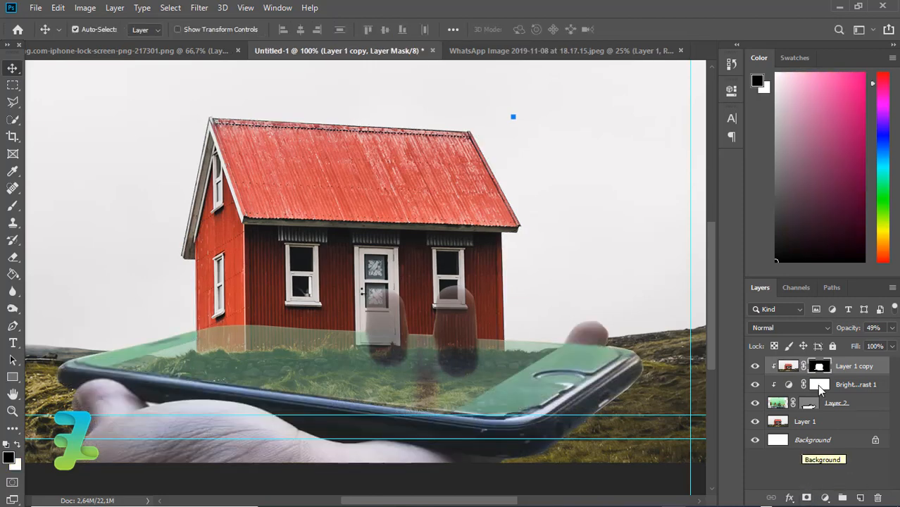
{"action": "left_click", "coordinate": [891, 327]}
{"action": "left_click_drag", "start_coordinate": [859, 343], "coordinate": [895, 343]}
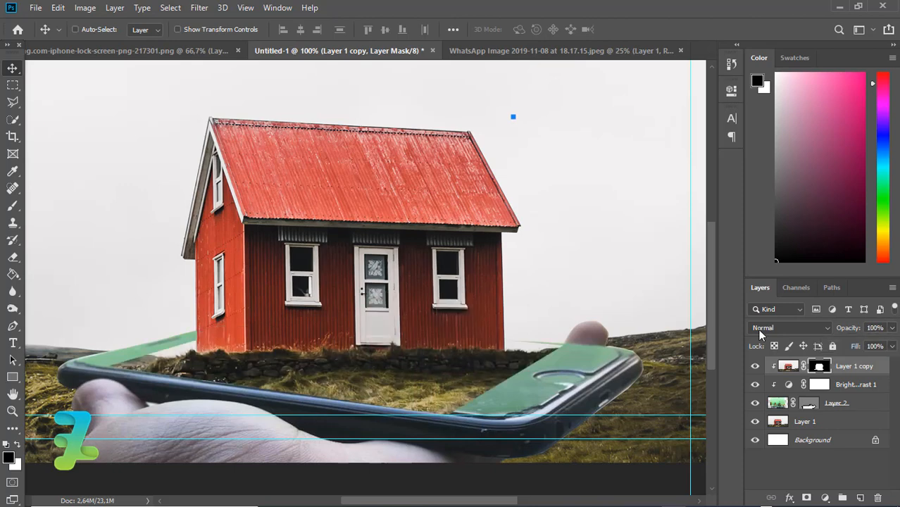
{"action": "key", "text": "ctrl+minus"}
{"action": "key", "text": "ctrl+minus"}
{"action": "key", "text": "ctrl+plus"}
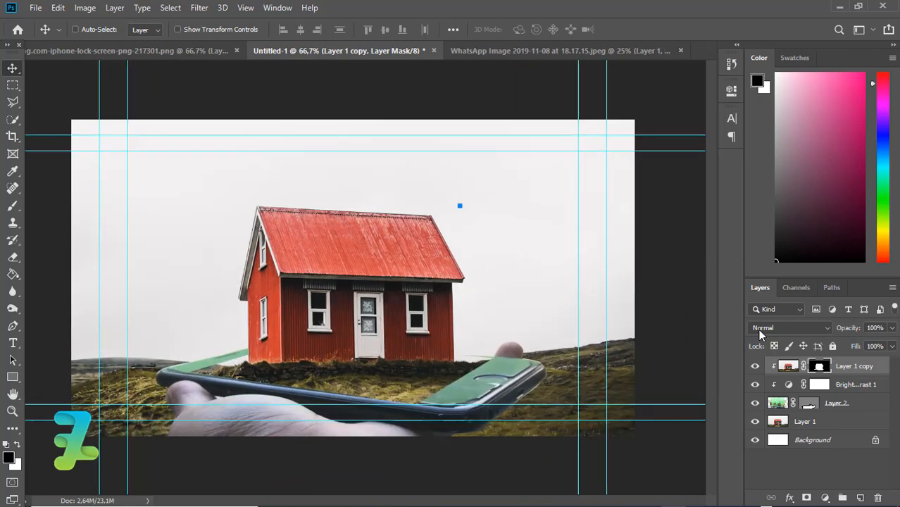
{"action": "key", "text": "ctrl+minus"}
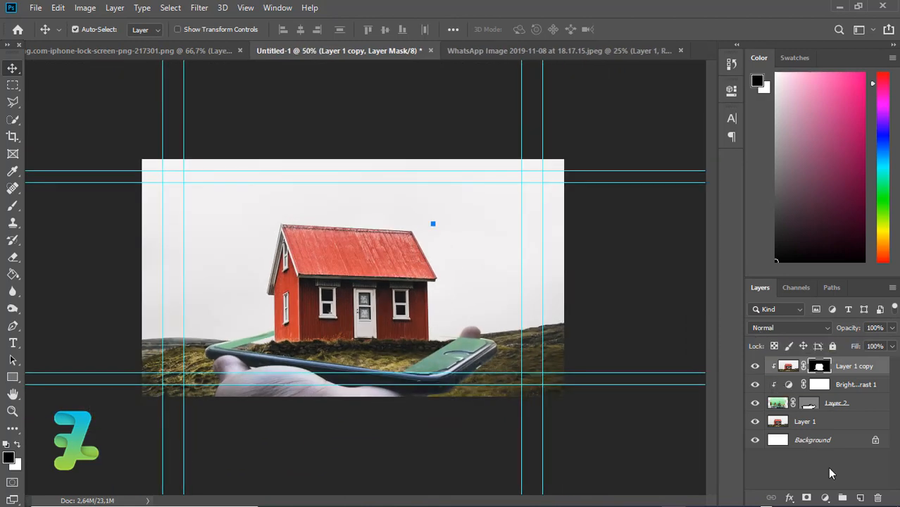
Step: Add a clipped Exposure adjustment above Brightness/Contrast 1 with exposure -4.33 and offset -0.1250, and adjust its gamma correction
{"action": "key", "text": "alt+bracketleft"}
{"action": "left_click", "coordinate": [825, 497]}
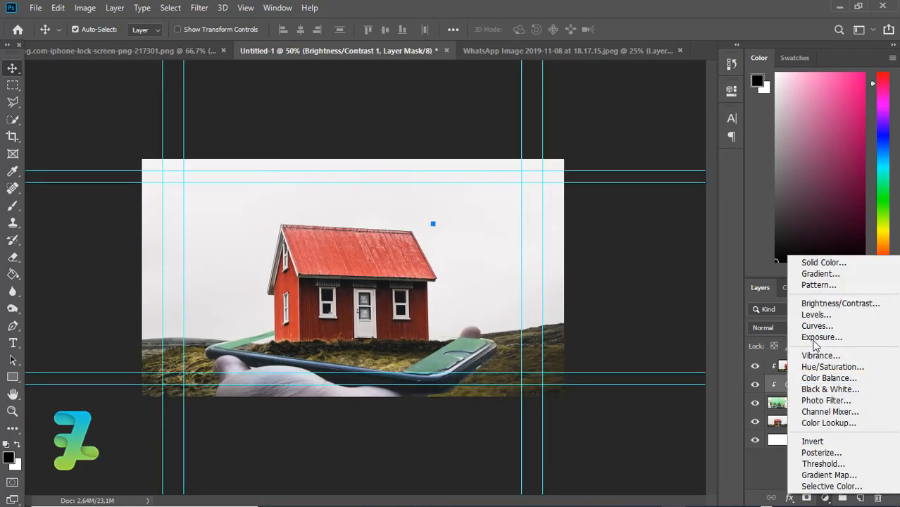
{"action": "left_click", "coordinate": [814, 339]}
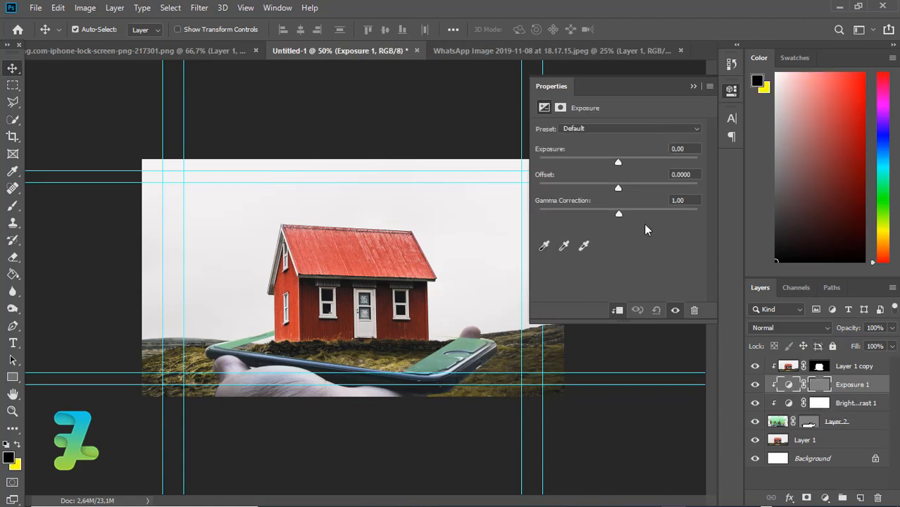
{"action": "left_click_drag", "start_coordinate": [618, 187], "coordinate": [570, 172]}
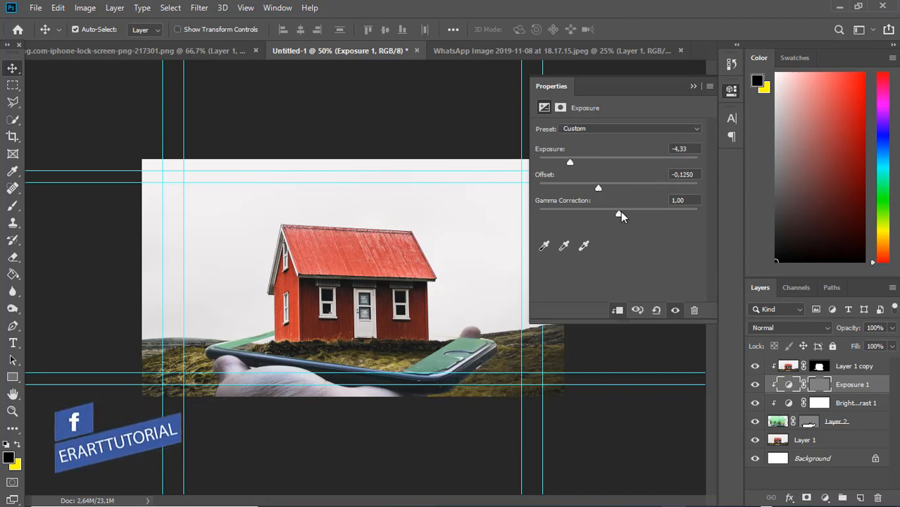
{"action": "left_click_drag", "start_coordinate": [592, 218], "coordinate": [596, 213]}
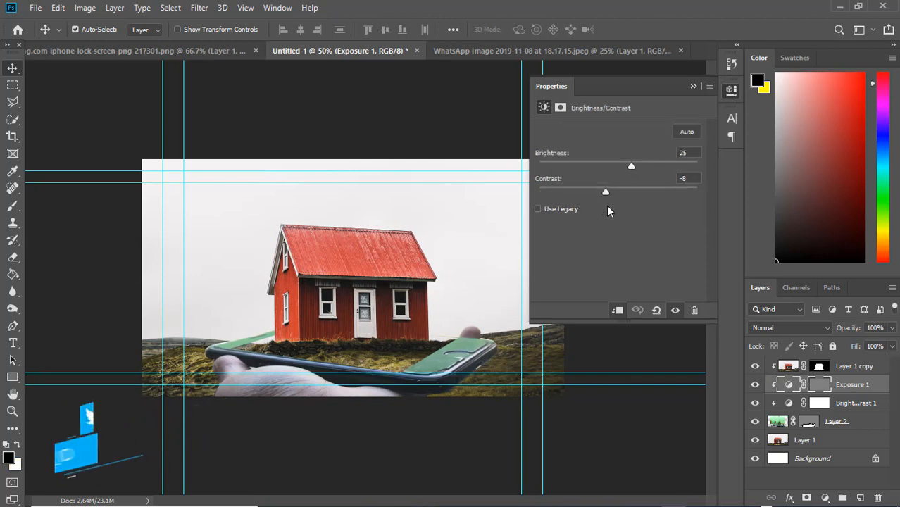
Step: Raise the contrast in Brightness/Contrast 1, and add a clipped Levels adjustment above it with shadows 14 and midtones 1.17
{"action": "left_click_drag", "start_coordinate": [604, 192], "coordinate": [650, 201]}
{"action": "left_click", "coordinate": [693, 86]}
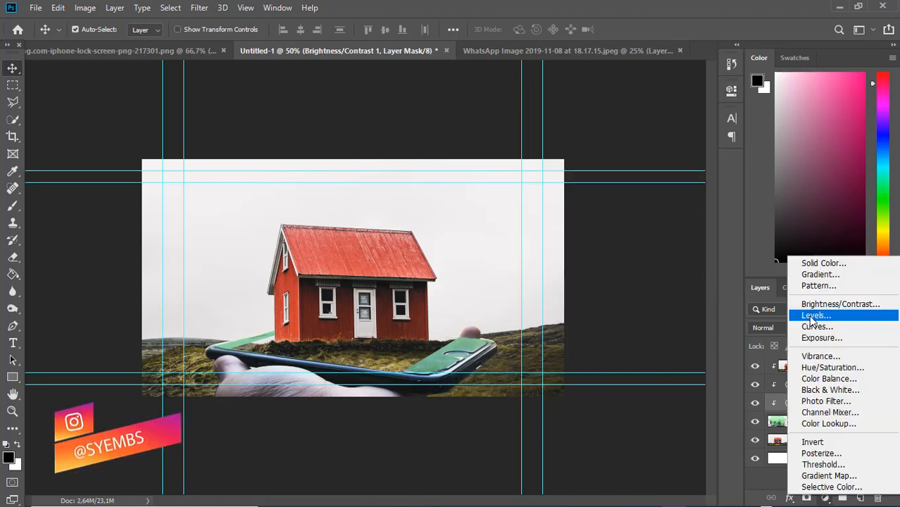
{"action": "left_click", "coordinate": [825, 497]}
{"action": "left_click", "coordinate": [790, 316]}
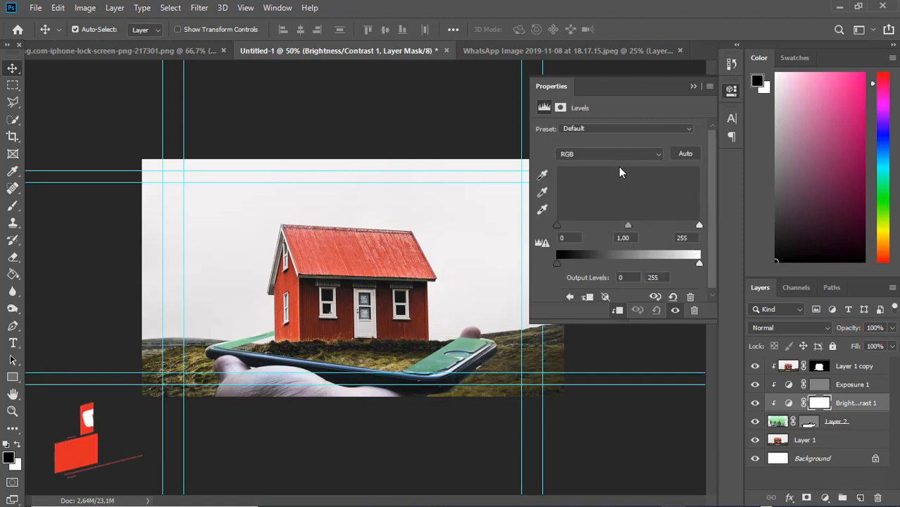
{"action": "mouse_move", "coordinate": [561, 226]}
{"action": "left_mouse_down"}
{"action": "mouse_move", "coordinate": [590, 225]}
{"action": "mouse_move", "coordinate": [565, 225]}
{"action": "left_mouse_up"}
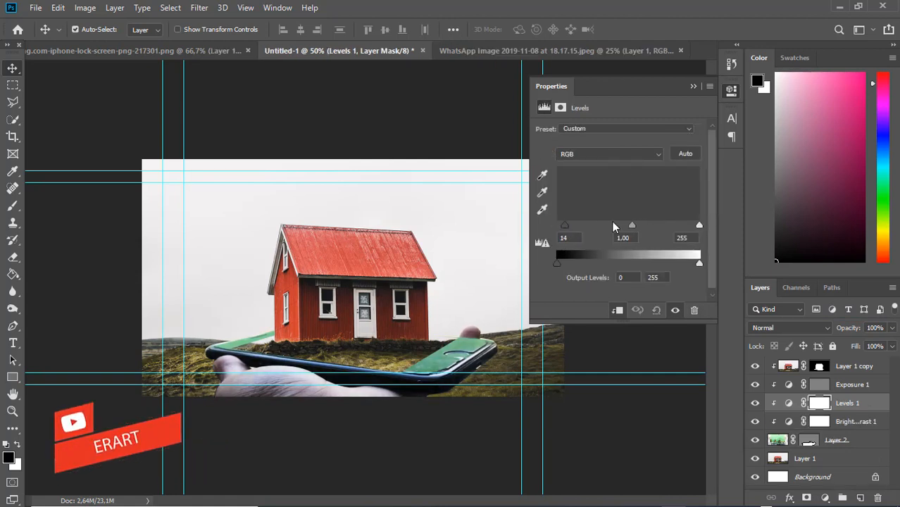
{"action": "left_click_drag", "start_coordinate": [631, 224], "coordinate": [622, 224]}
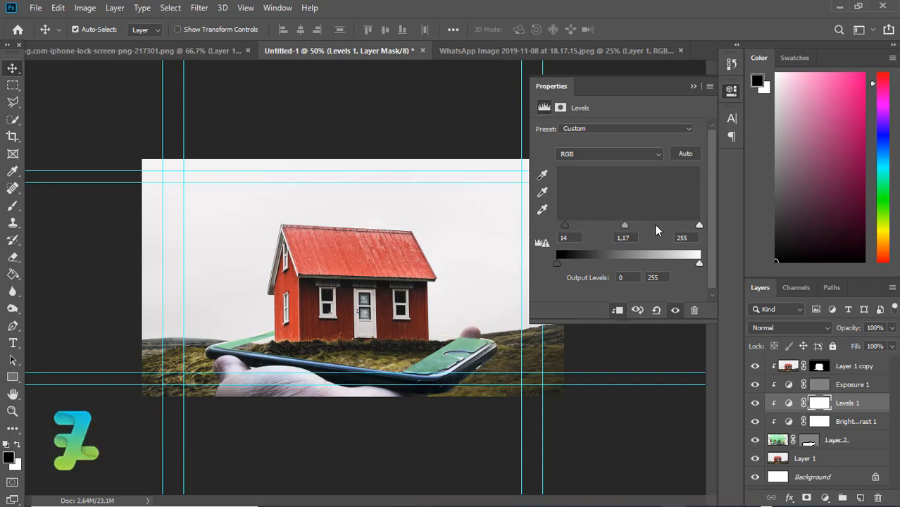
{"action": "left_click", "coordinate": [693, 85]}
Step: Create a new clipped layer above Exposure 1 and set the foreground color to white (ffffff)
{"action": "left_click_drag", "start_coordinate": [818, 386], "coordinate": [862, 499]}
{"action": "left_click", "coordinate": [862, 499]}
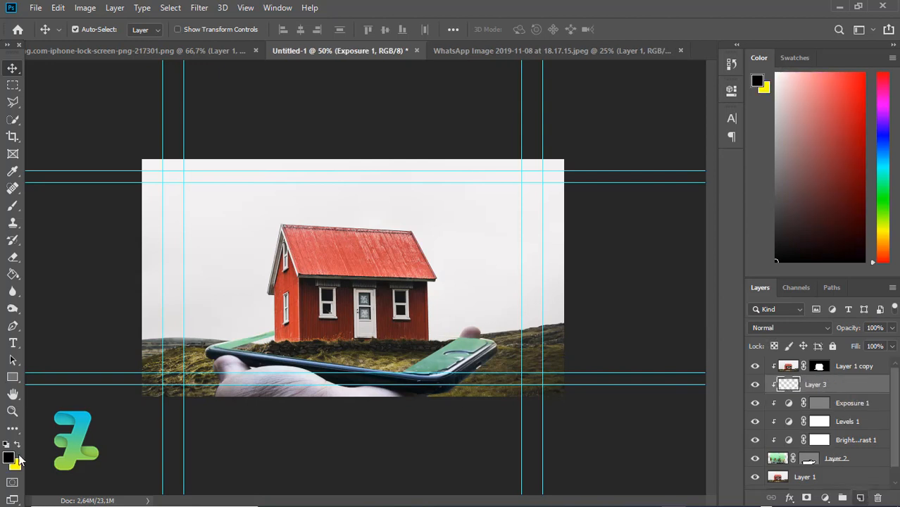
{"action": "left_click", "coordinate": [8, 458]}
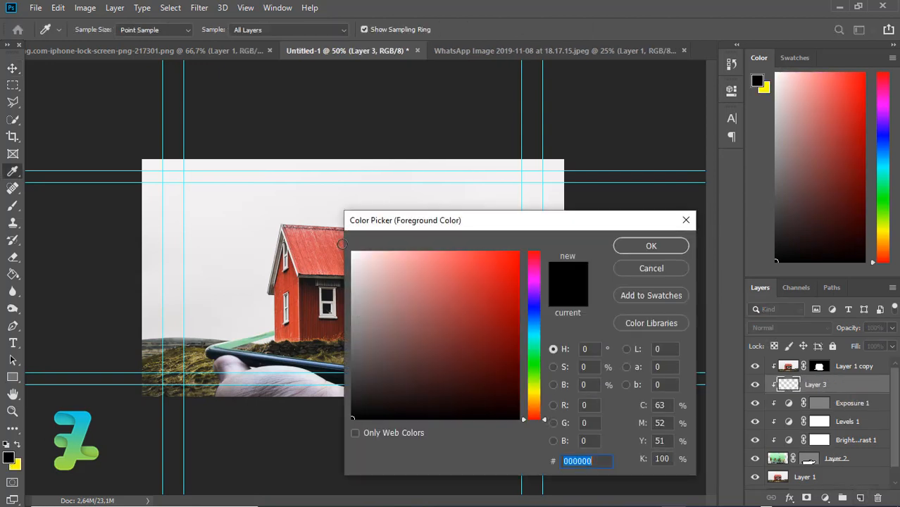
{"action": "type", "text": "ffffff"}
{"action": "left_click", "coordinate": [650, 245]}
{"action": "key", "text": "v"}
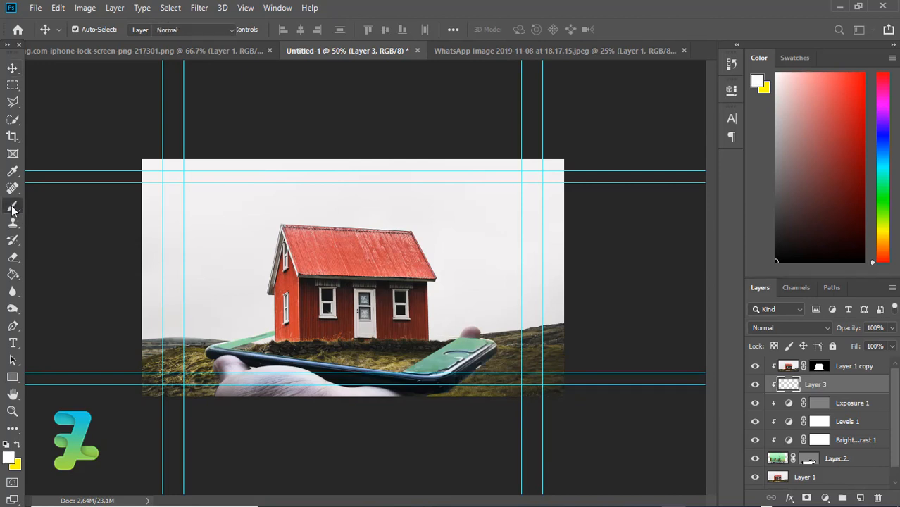
Step: Brush soft white over the green parts of the phone screen on both sides of the house
{"action": "key", "text": "b"}
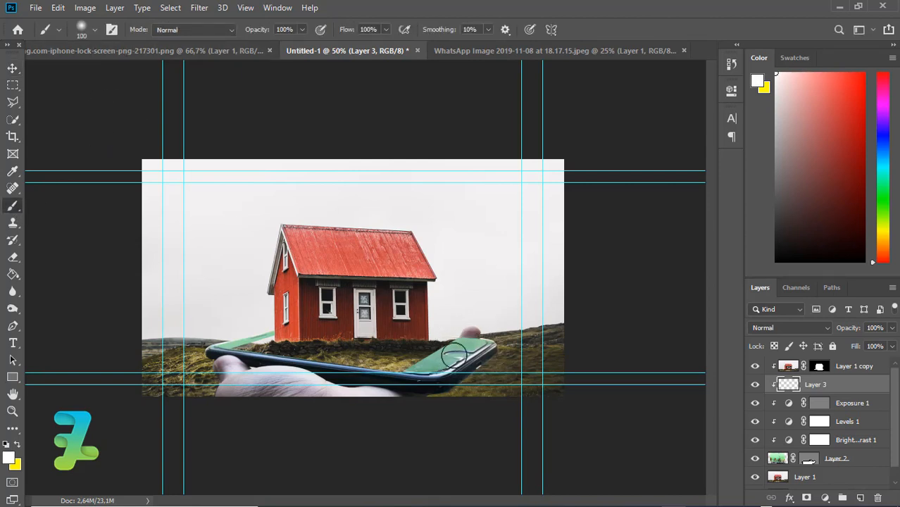
{"action": "mouse_move", "coordinate": [452, 346]}
{"action": "left_mouse_down"}
{"action": "mouse_move", "coordinate": [418, 369]}
{"action": "mouse_move", "coordinate": [479, 342]}
{"action": "left_mouse_up"}
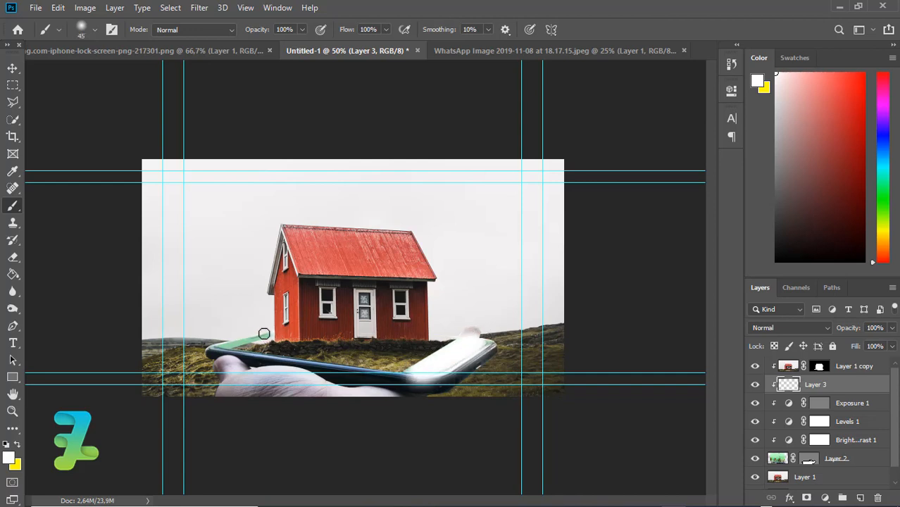
{"action": "left_click_drag", "start_coordinate": [263, 333], "coordinate": [218, 347]}
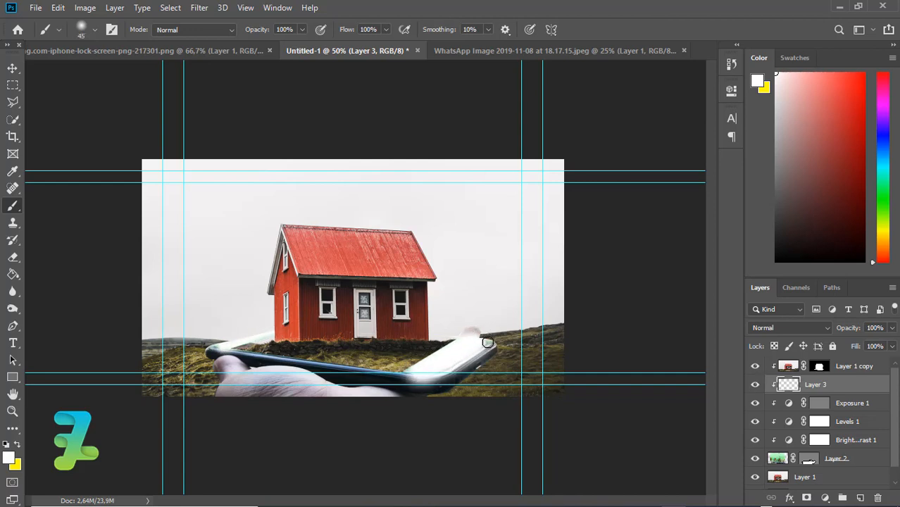
Step: Set Layer 3's blend mode to Overlay and its opacity to 63%
{"action": "left_click", "coordinate": [772, 330]}
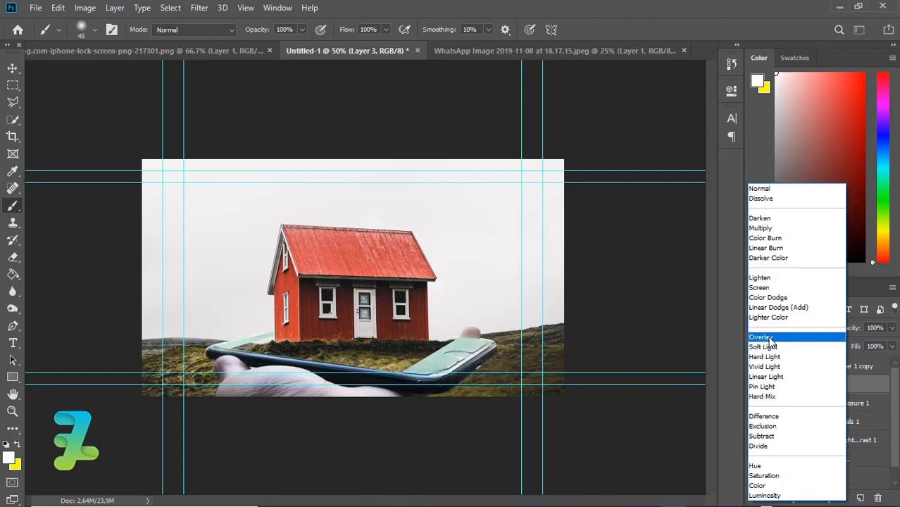
{"action": "left_click", "coordinate": [768, 338]}
{"action": "left_click", "coordinate": [891, 345]}
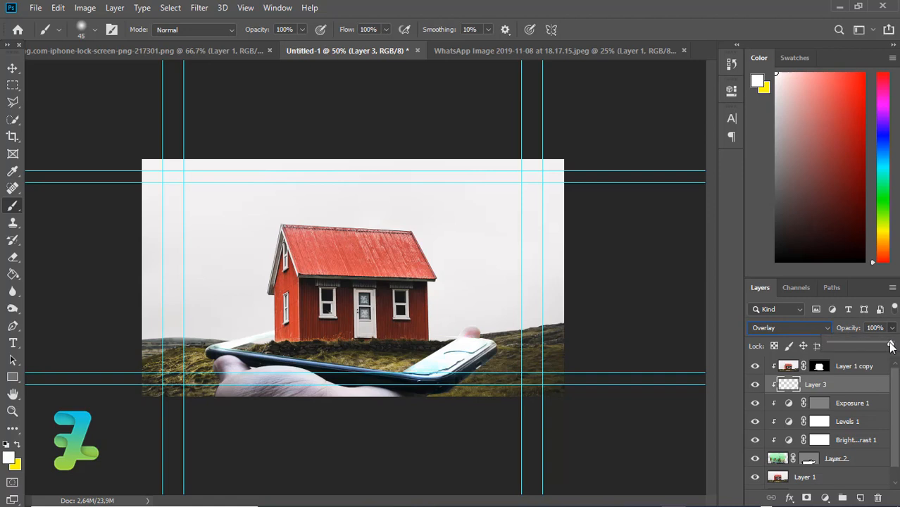
{"action": "left_click_drag", "start_coordinate": [874, 346], "coordinate": [869, 344]}
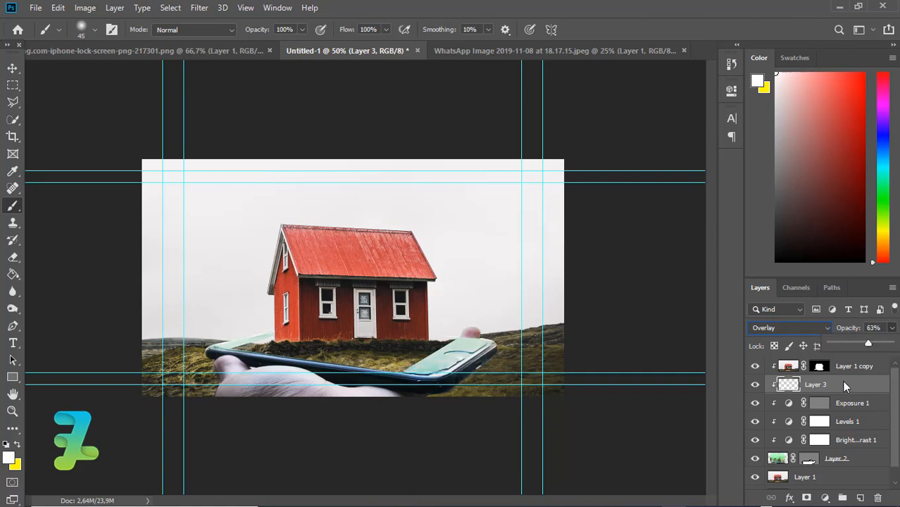
Step: On Layer 2, dodge the hand's lower part and the phone's right edge with a 100 px brush, Midtones range, 50% exposure
{"action": "left_click", "coordinate": [780, 459]}
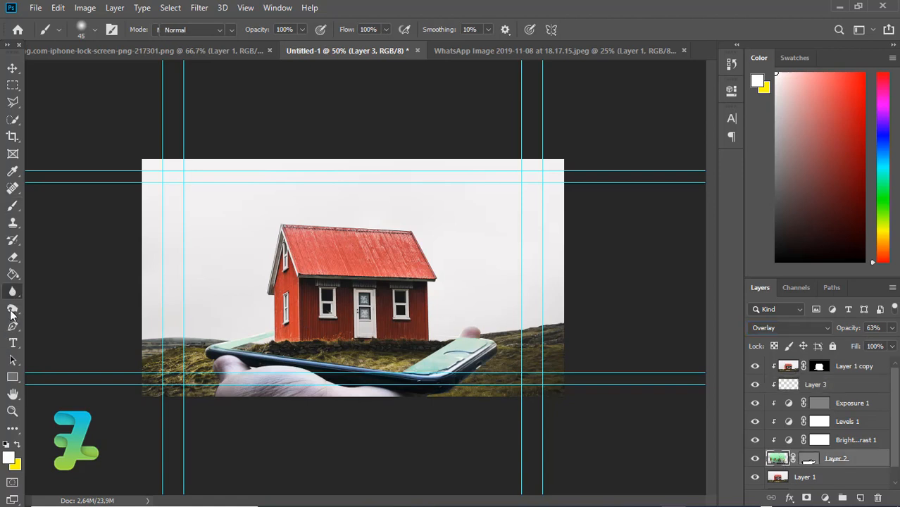
{"action": "left_click_drag", "start_coordinate": [12, 313], "coordinate": [41, 308]}
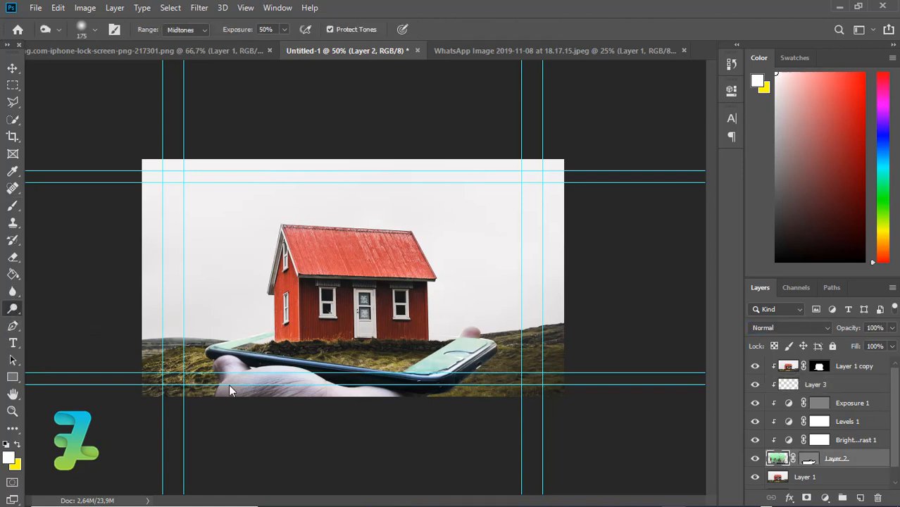
{"action": "key", "text": "bracketleft"}
{"action": "key", "text": "bracketleft"}
{"action": "key", "text": "bracketleft"}
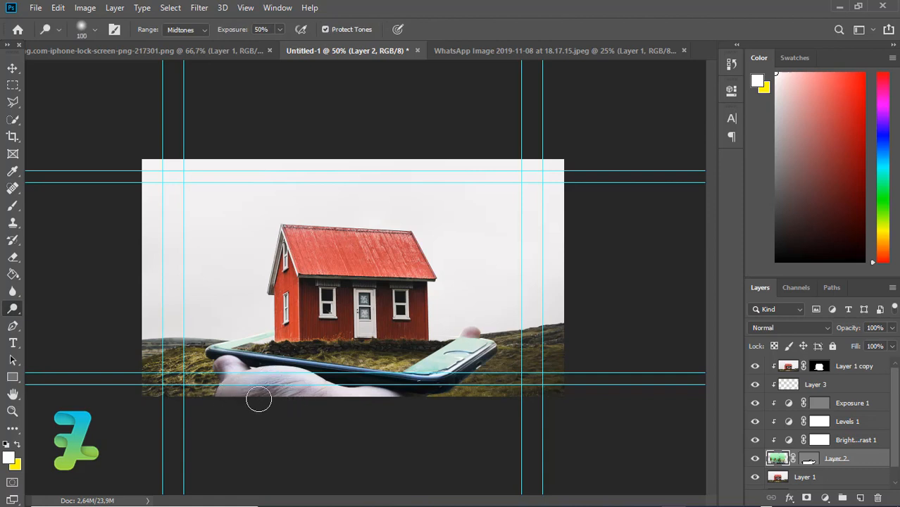
{"action": "mouse_move", "coordinate": [384, 405]}
{"action": "left_mouse_down"}
{"action": "mouse_move", "coordinate": [221, 389]}
{"action": "mouse_move", "coordinate": [395, 408]}
{"action": "mouse_move", "coordinate": [388, 398]}
{"action": "mouse_move", "coordinate": [243, 408]}
{"action": "mouse_move", "coordinate": [227, 398]}
{"action": "mouse_move", "coordinate": [253, 403]}
{"action": "mouse_move", "coordinate": [360, 384]}
{"action": "left_mouse_up"}
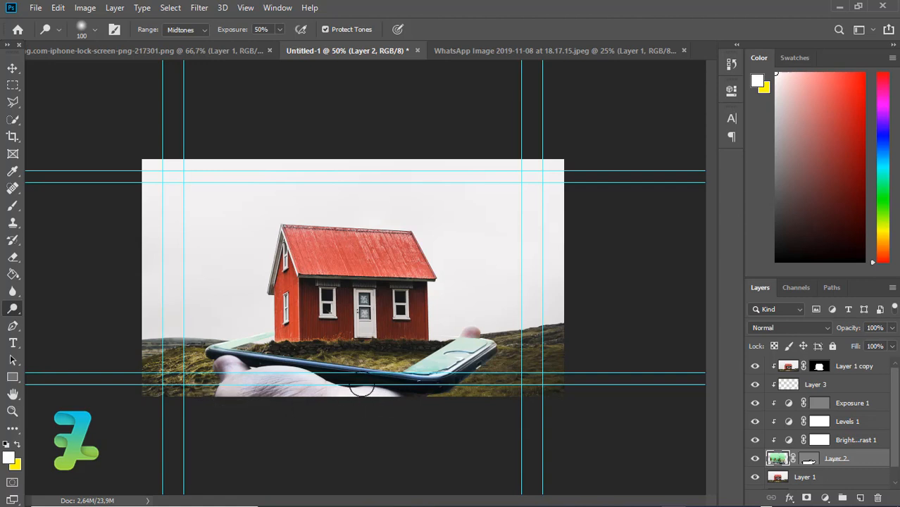
{"action": "left_click_drag", "start_coordinate": [485, 344], "coordinate": [471, 365]}
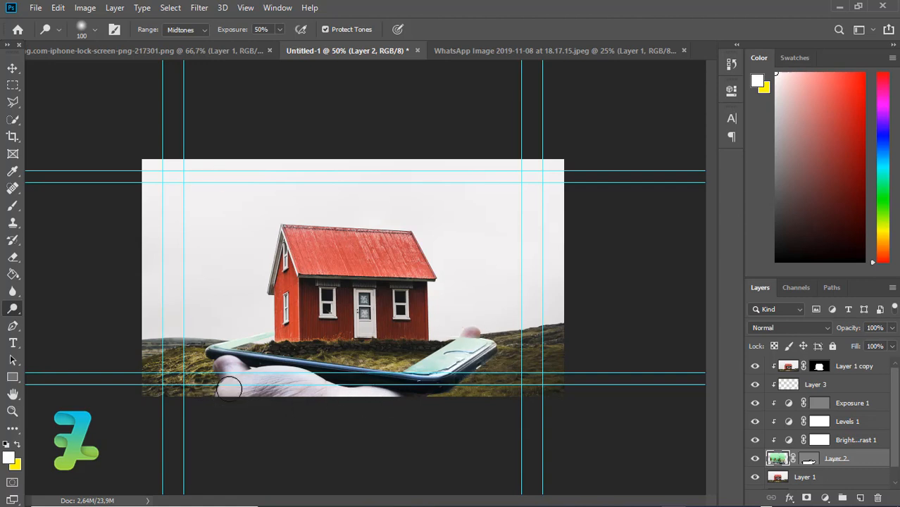
Step: Burn the lower left part of the hand with a 175 px brush at 50% Midtones exposure, undoing a stroke over the phone's right end
{"action": "right_click", "coordinate": [12, 308]}
{"action": "left_click", "coordinate": [42, 321]}
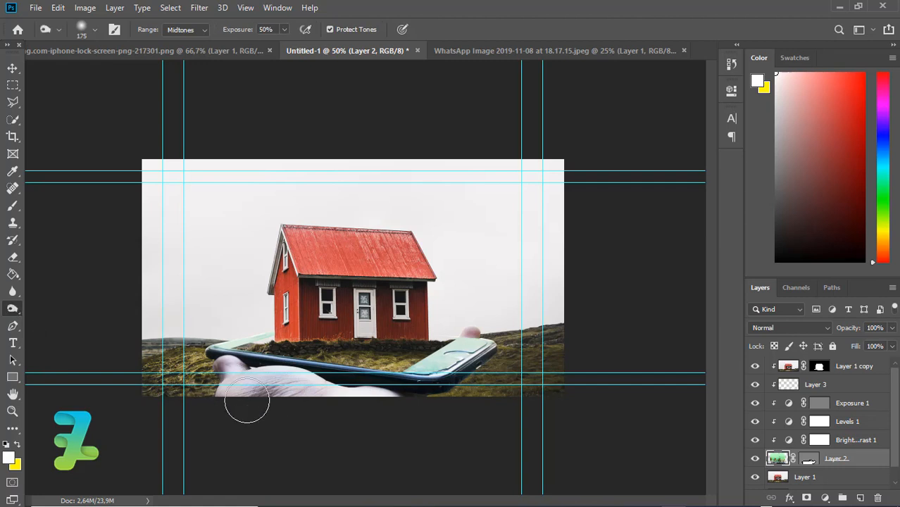
{"action": "left_click_drag", "start_coordinate": [247, 400], "coordinate": [275, 416]}
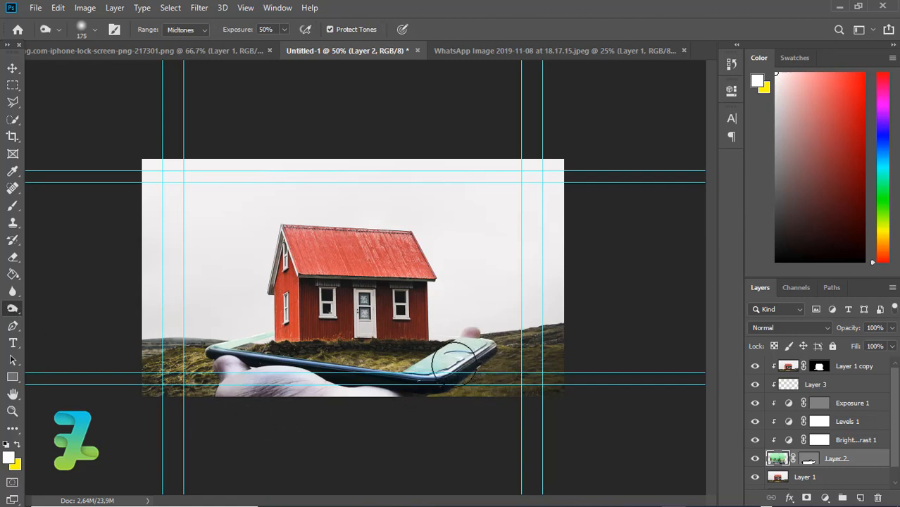
{"action": "left_click_drag", "start_coordinate": [453, 360], "coordinate": [473, 351]}
{"action": "key", "text": "ctrl+z"}
{"action": "mouse_move", "coordinate": [266, 409]}
{"action": "left_mouse_down"}
{"action": "mouse_move", "coordinate": [212, 379]}
{"action": "mouse_move", "coordinate": [223, 395]}
{"action": "left_mouse_up"}
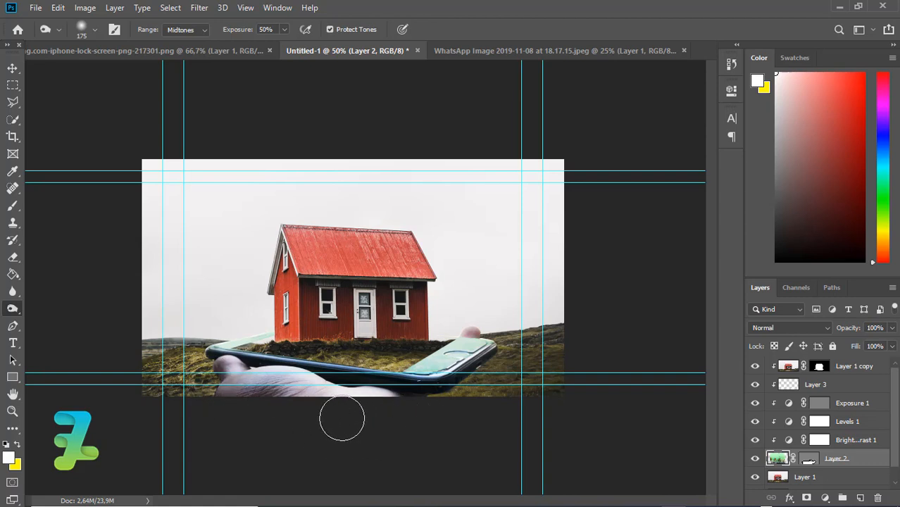
{"action": "left_click", "coordinate": [13, 68]}
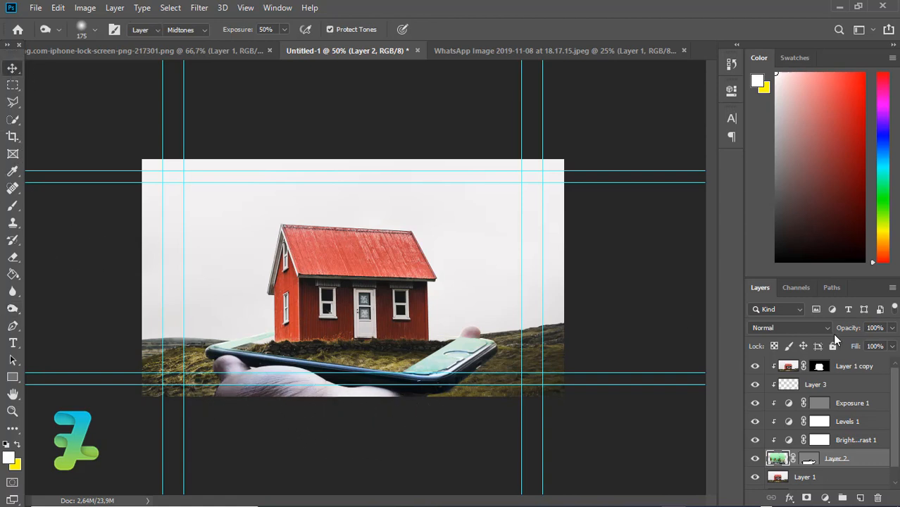
Step: Add a new layer above Layer 1 copy and outline a light-beam selection flaring from the phone screen up to the image's upper edge
{"action": "left_click", "coordinate": [855, 371]}
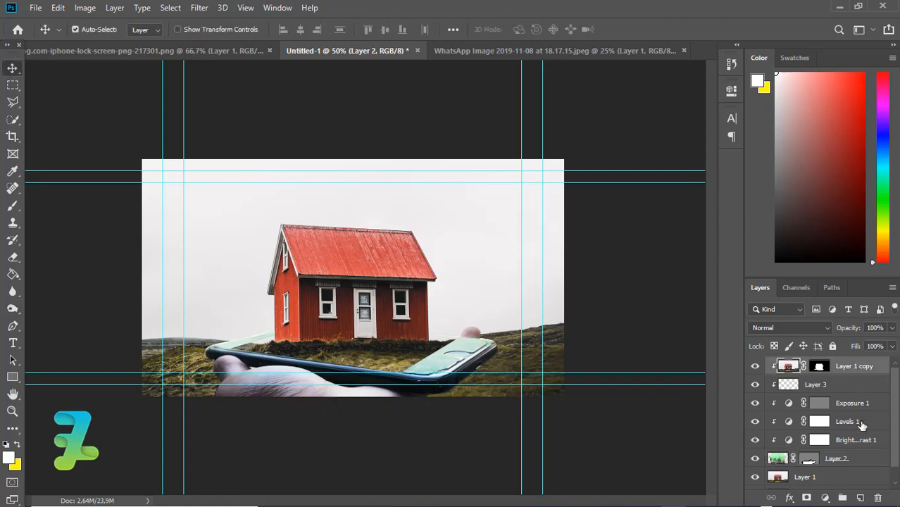
{"action": "left_click", "coordinate": [860, 498]}
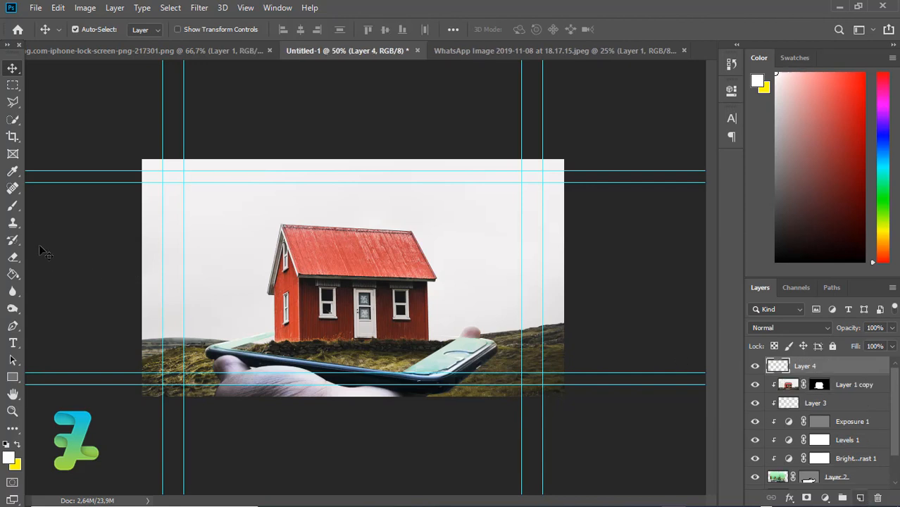
{"action": "key", "text": "l"}
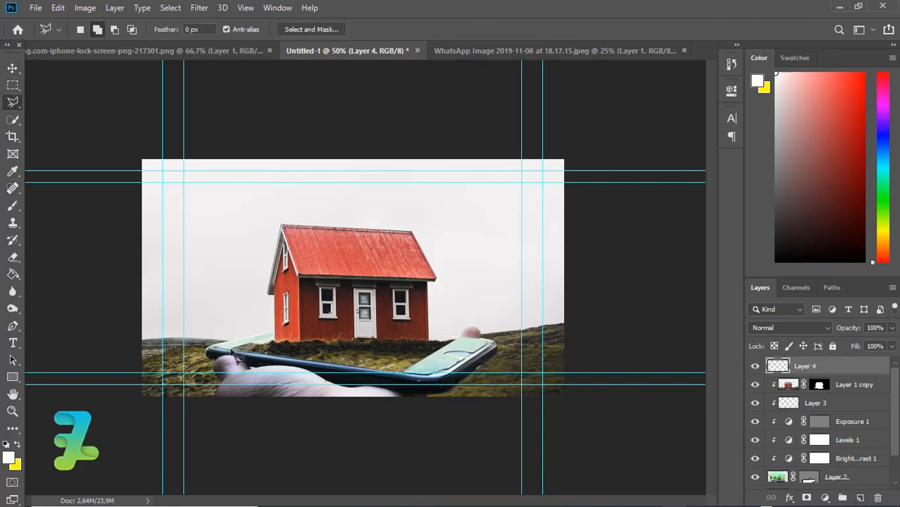
{"action": "left_click", "coordinate": [231, 348]}
{"action": "left_click", "coordinate": [204, 161]}
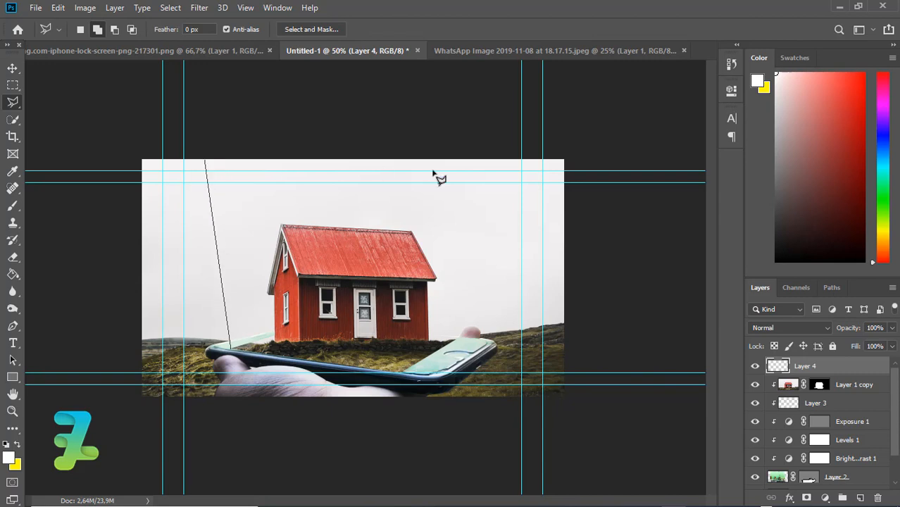
{"action": "left_click", "coordinate": [531, 156]}
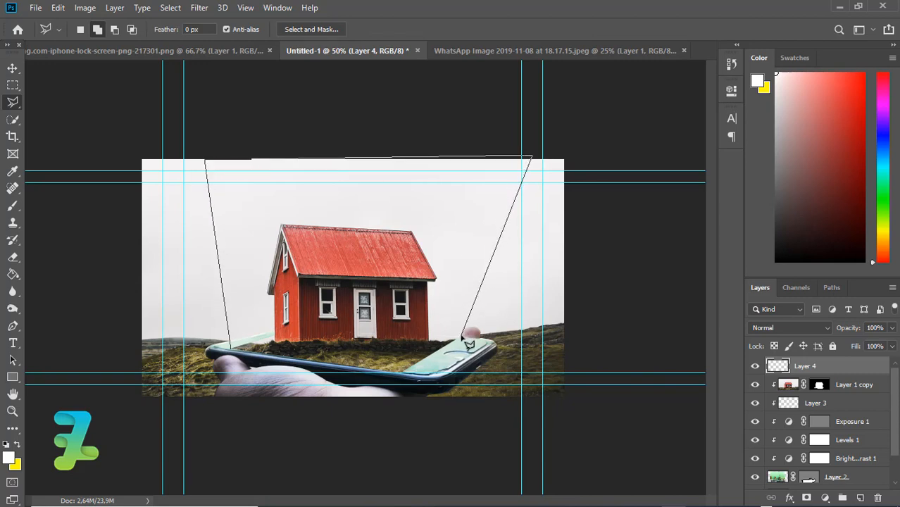
{"action": "left_click", "coordinate": [461, 336]}
{"action": "left_click", "coordinate": [404, 372]}
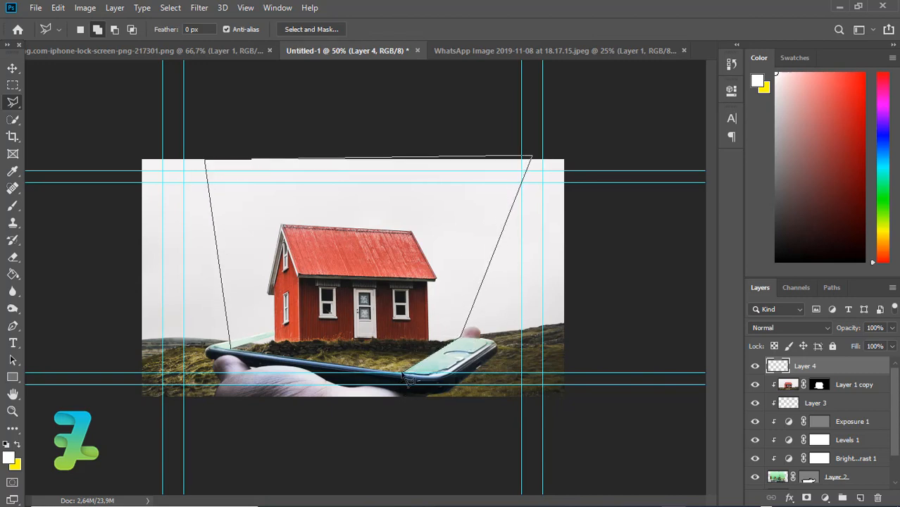
{"action": "left_click", "coordinate": [238, 355]}
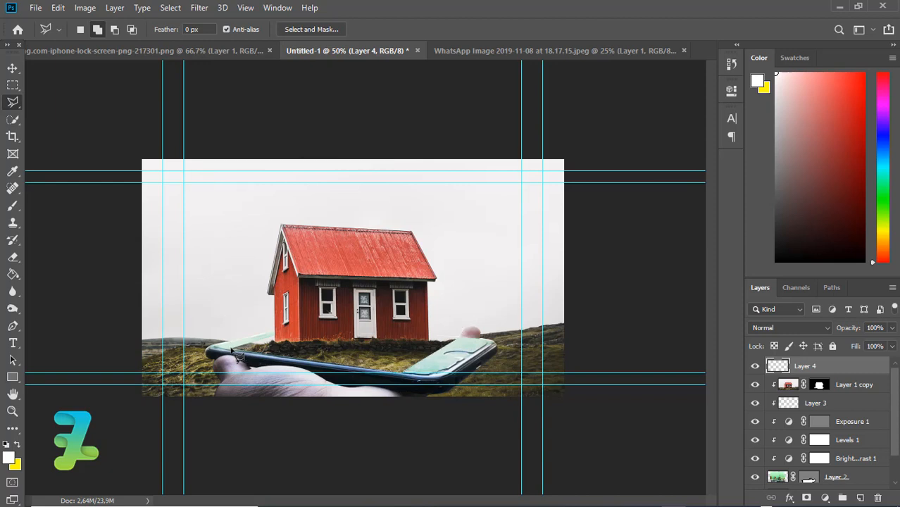
Step: Enlarge the soft round white brush to 1300 px and try one dab over the house, undoing it
{"action": "left_click", "coordinate": [12, 205]}
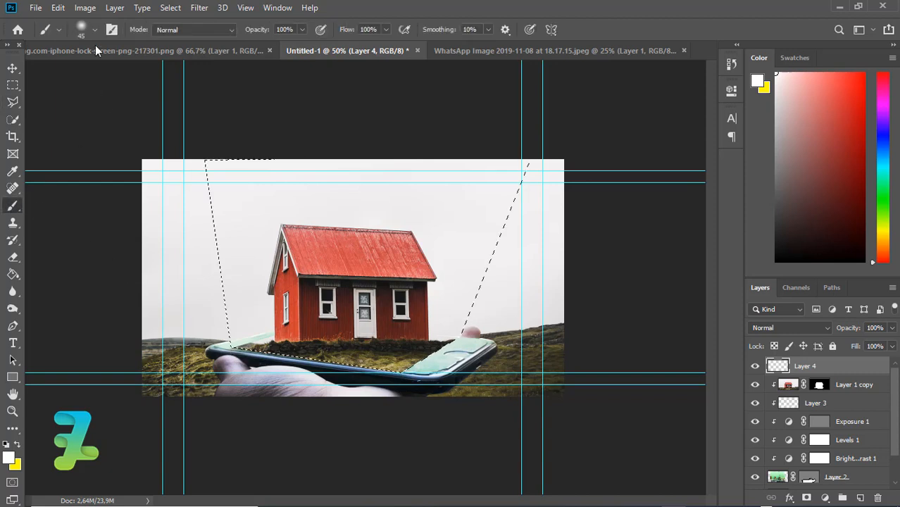
{"action": "left_click", "coordinate": [94, 30]}
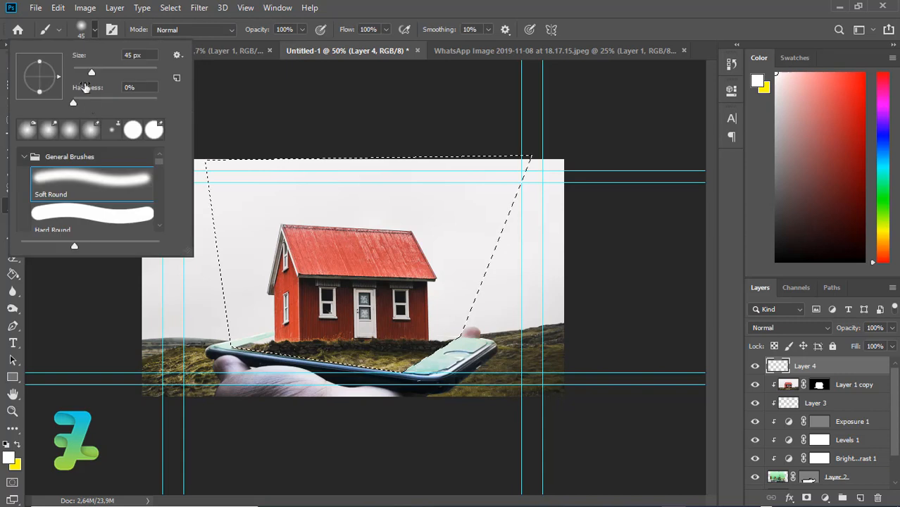
{"action": "left_click_drag", "start_coordinate": [91, 73], "coordinate": [115, 74]}
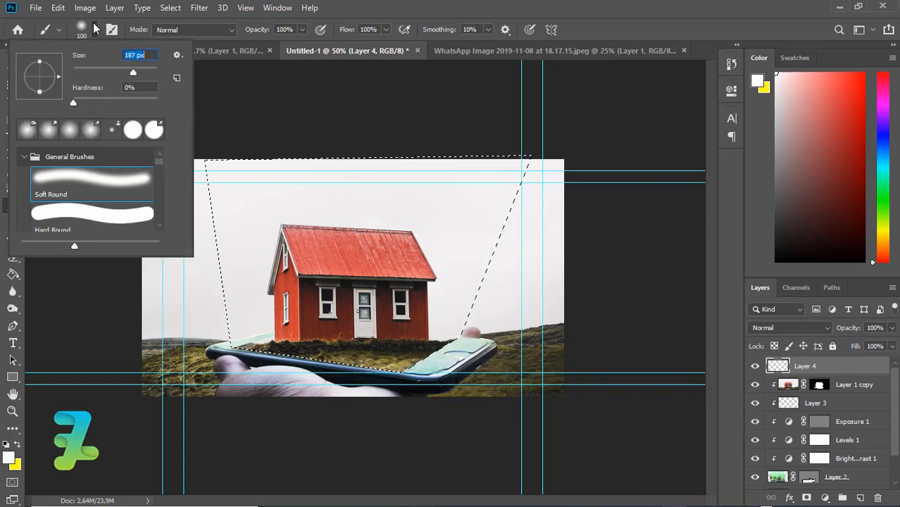
{"action": "type", "text": "300"}
{"action": "key", "text": "Return"}
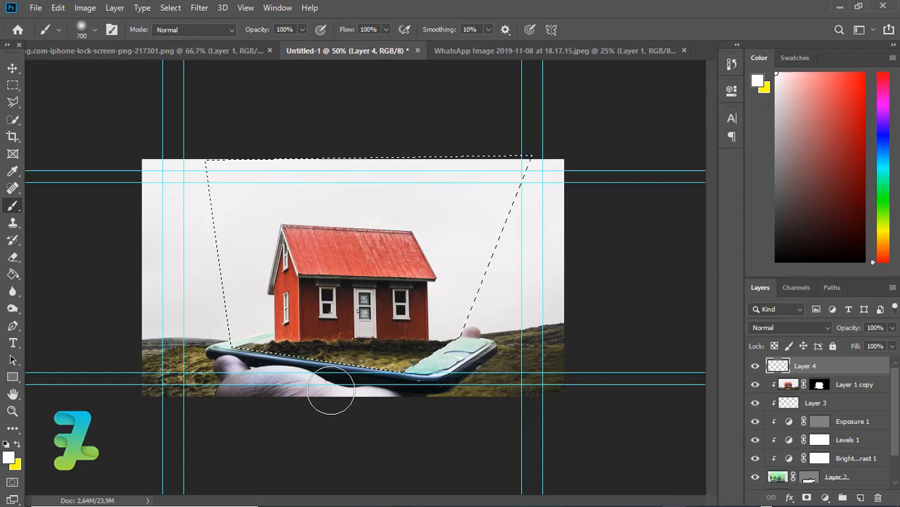
{"action": "key", "text": "bracketright"}
{"action": "key", "text": "bracketright"}
{"action": "key", "text": "bracketright"}
{"action": "key", "text": "bracketright"}
{"action": "key", "text": "bracketright"}
{"action": "key", "text": "bracketright"}
{"action": "left_click", "coordinate": [348, 299]}
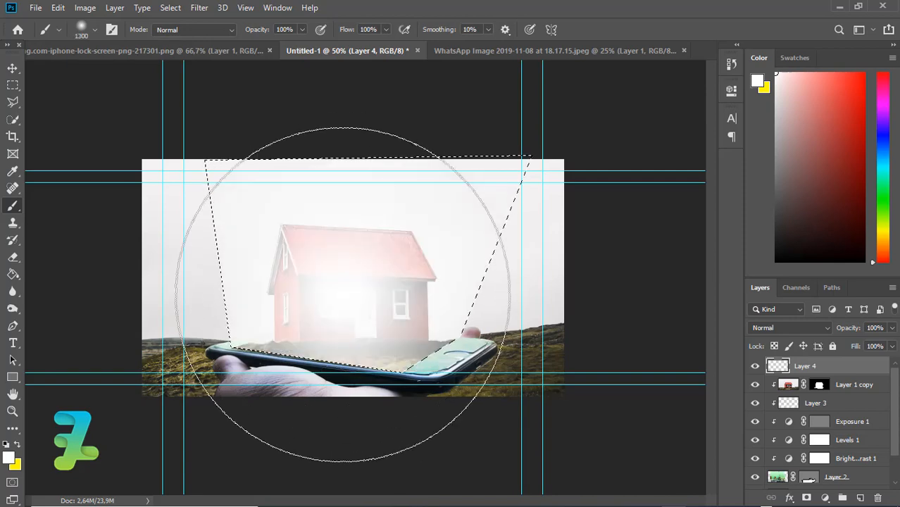
{"action": "key", "text": "ctrl+z"}
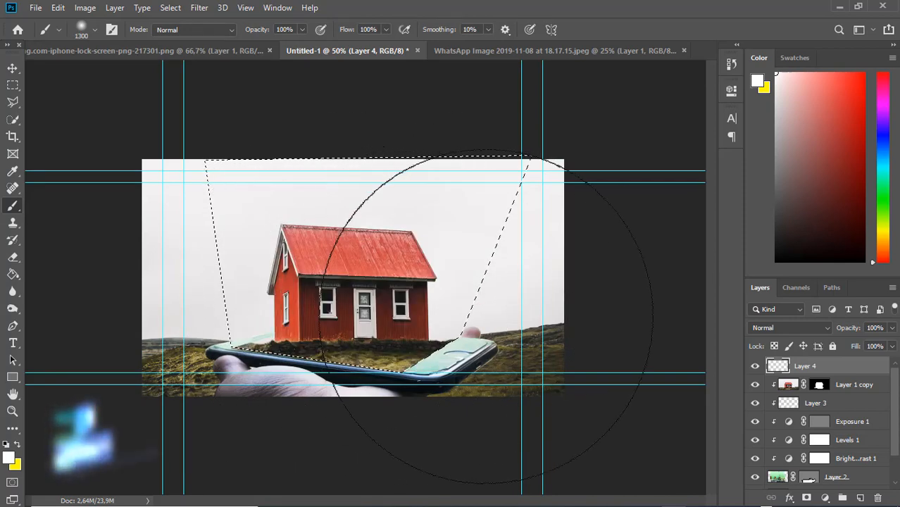
Step: Dab soft white into the beam selection from its right, left and lower edges and deselect it
{"action": "left_click", "coordinate": [488, 319]}
{"action": "left_click", "coordinate": [214, 342]}
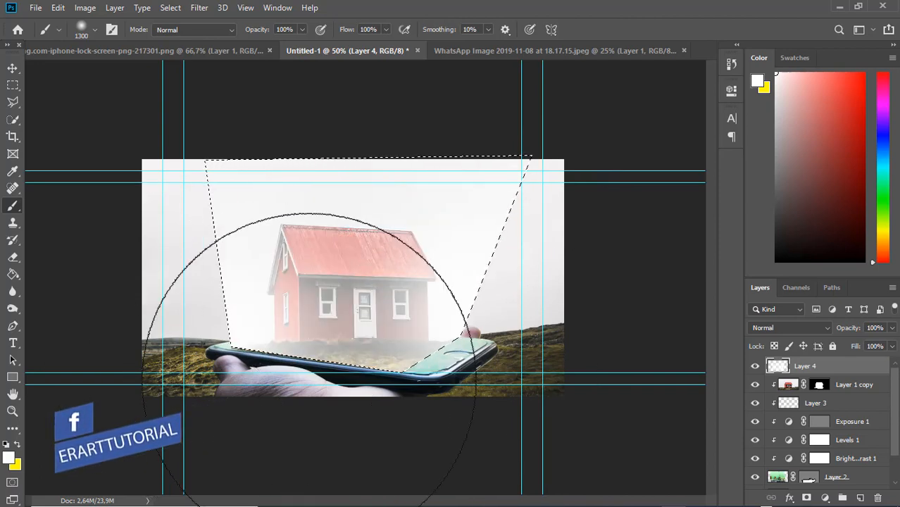
{"action": "left_click", "coordinate": [310, 380]}
{"action": "key", "text": "v"}
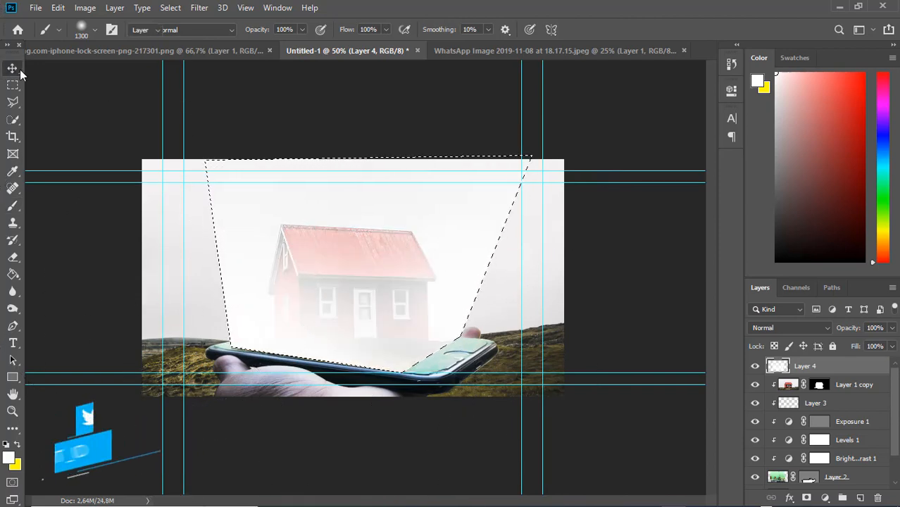
{"action": "key", "text": "ctrl+d"}
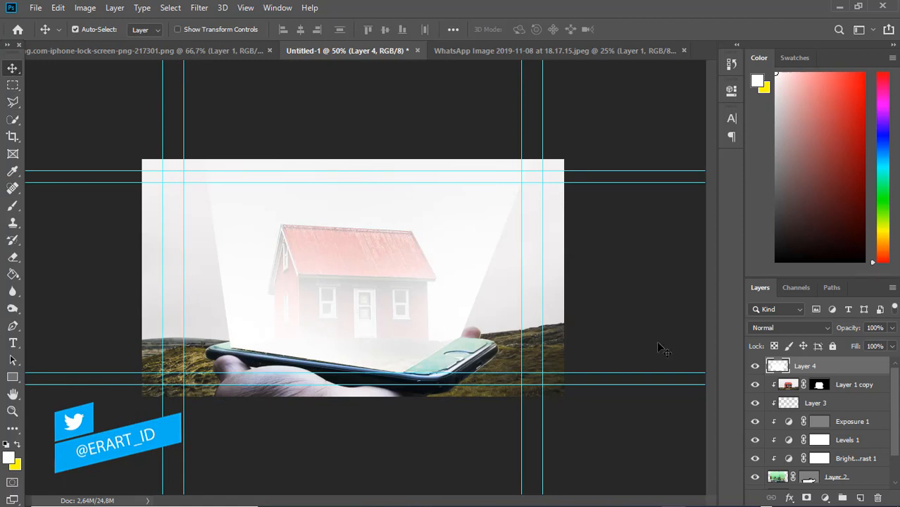
Step: Lower the light beam layer's opacity to 72%
{"action": "left_click", "coordinate": [891, 328]}
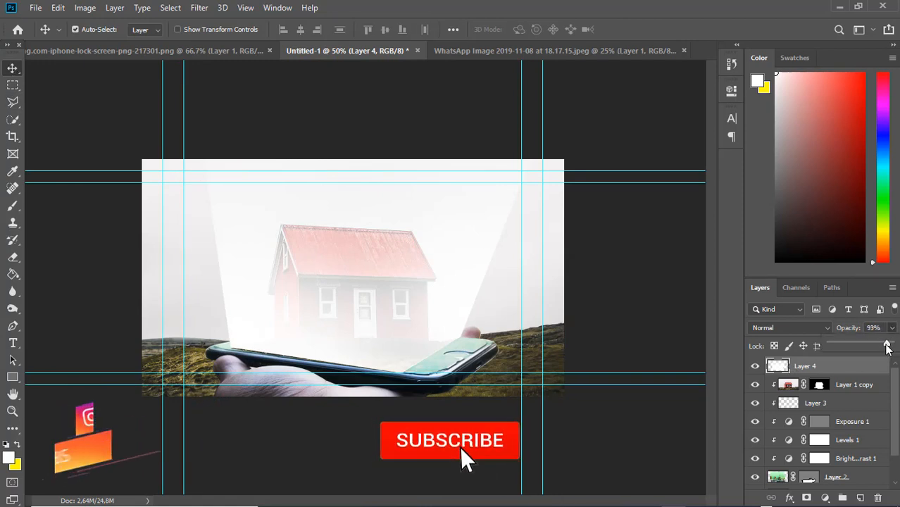
{"action": "left_click_drag", "start_coordinate": [892, 345], "coordinate": [873, 346]}
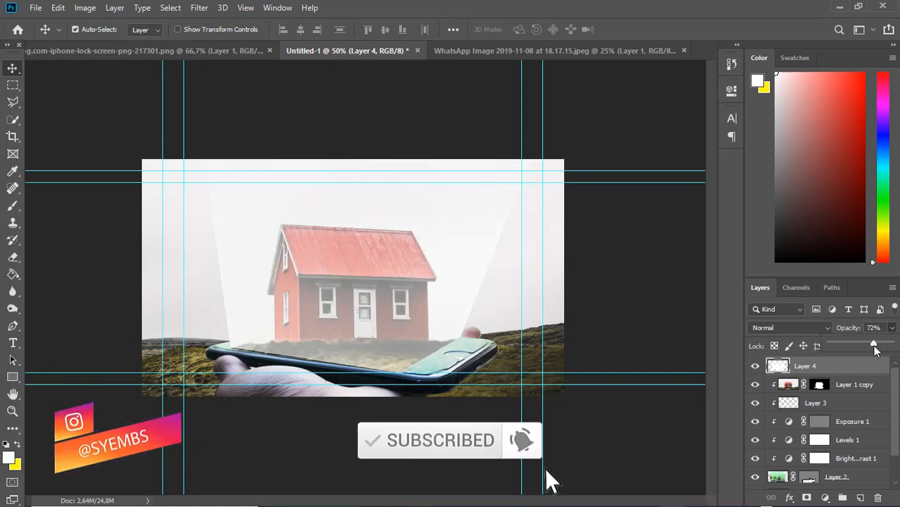
{"action": "left_click", "coordinate": [889, 408]}
Step: On Layer 1, trace a closed Pen path along the horizon and around the whole sky beyond the canvas edges
{"action": "scroll", "coordinate": [827, 422], "scroll_direction": "down", "scroll_amount": 1}
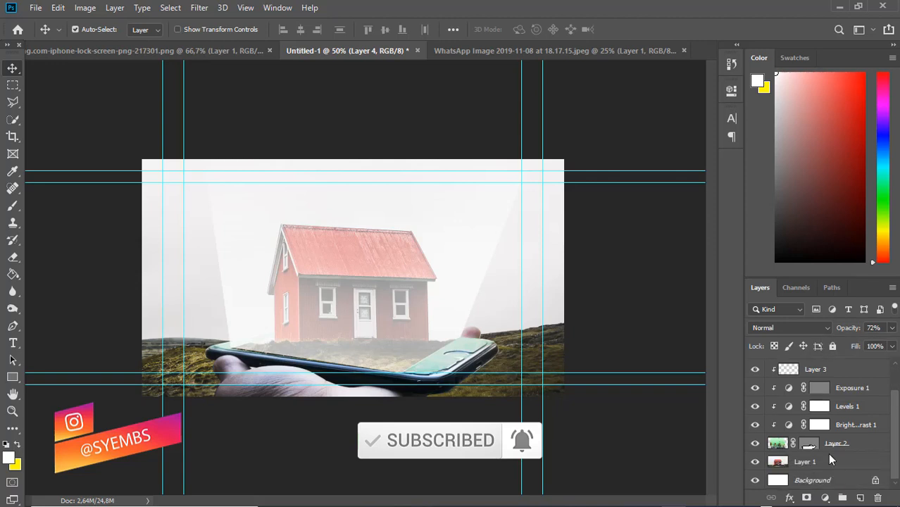
{"action": "left_click", "coordinate": [782, 459]}
{"action": "left_click", "coordinate": [13, 325]}
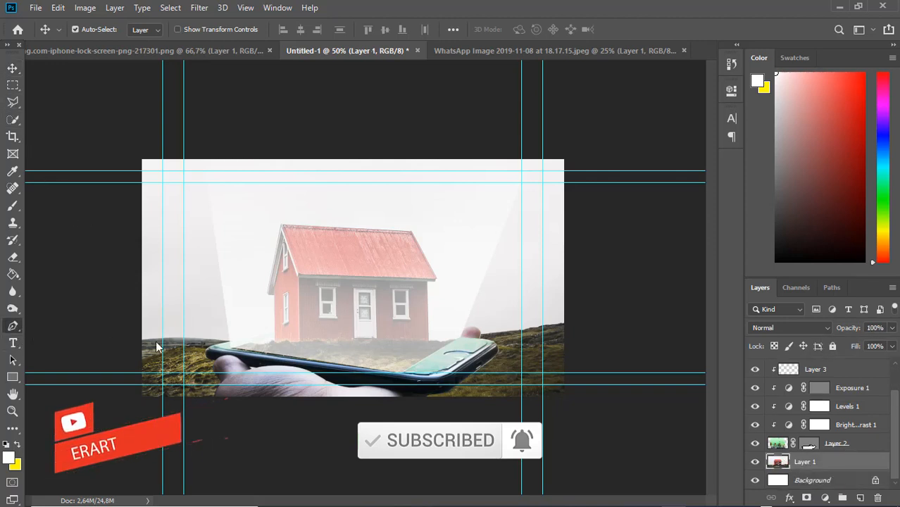
{"action": "left_click_drag", "start_coordinate": [144, 341], "coordinate": [156, 338]}
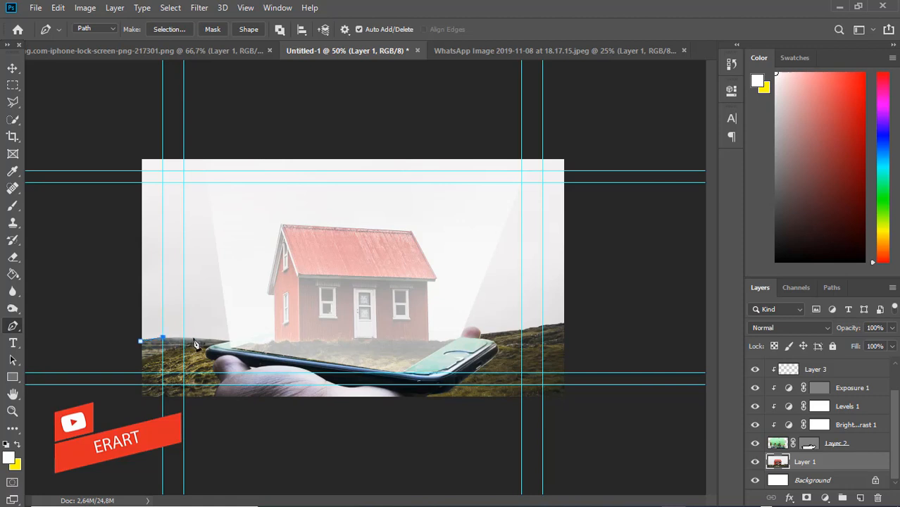
{"action": "left_click", "coordinate": [185, 337]}
{"action": "left_click", "coordinate": [195, 338]}
{"action": "left_click", "coordinate": [220, 340]}
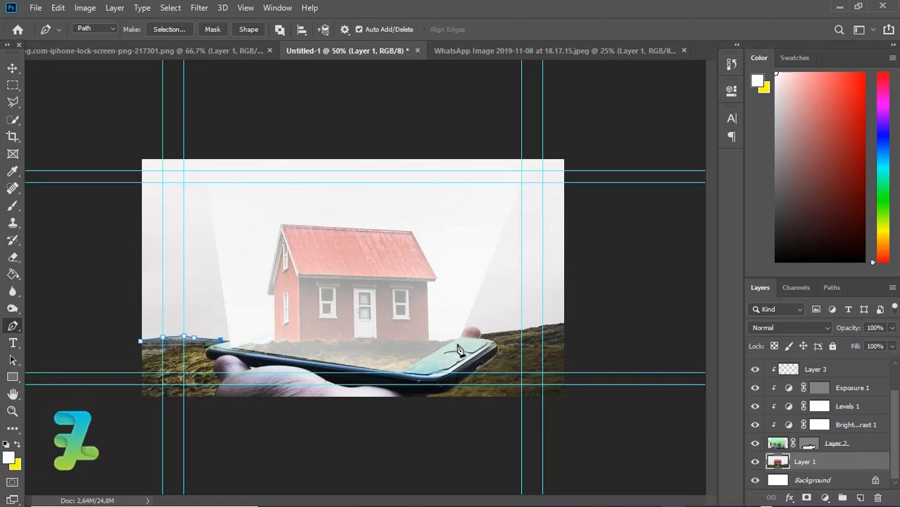
{"action": "left_click", "coordinate": [482, 333]}
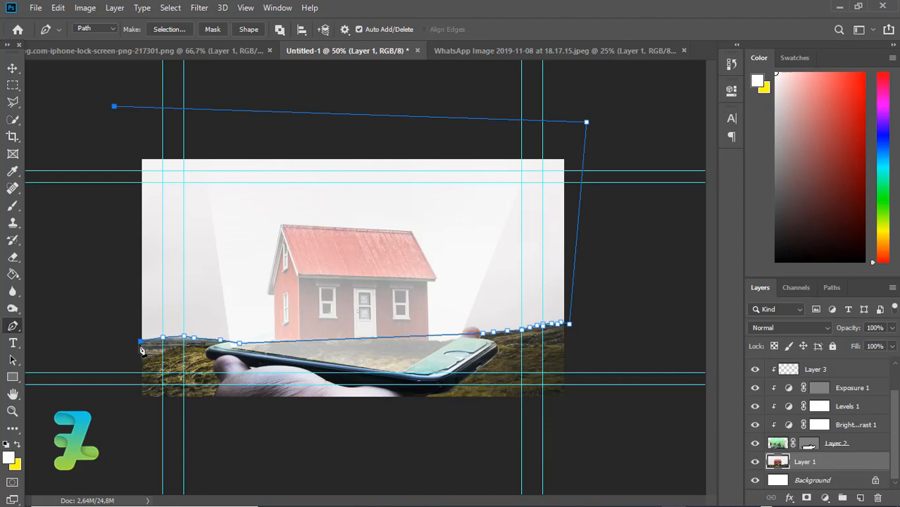
{"action": "left_click", "coordinate": [141, 342]}
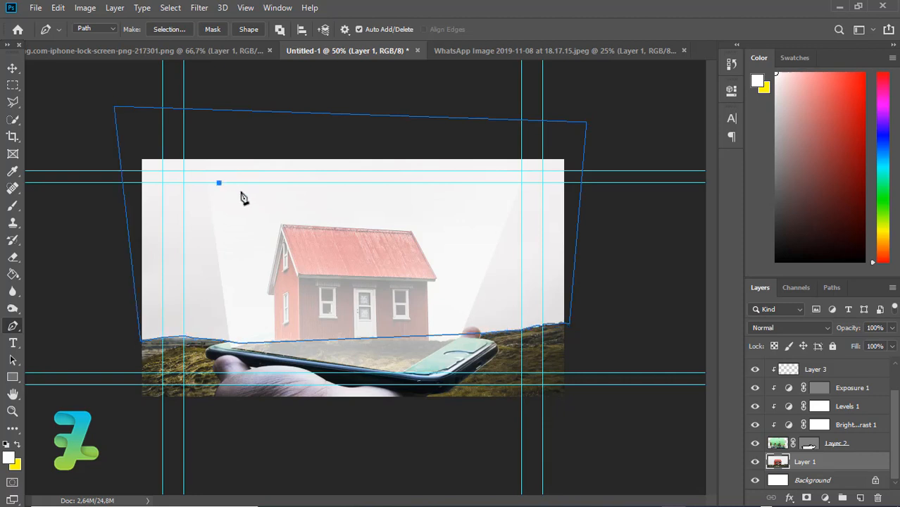
Step: Copy the sky area inside the path to its own layer by way of a selection, and hide the Levels 1 adjustment
{"action": "right_click", "coordinate": [240, 197]}
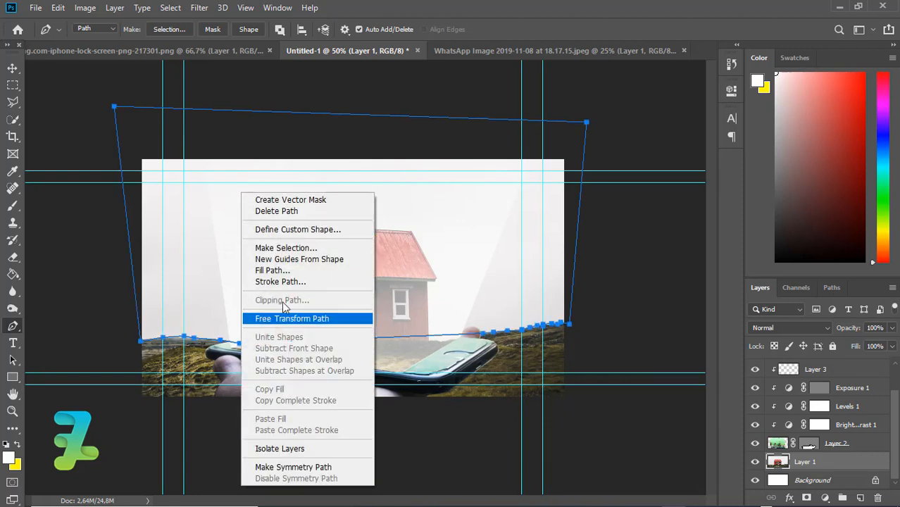
{"action": "left_click", "coordinate": [285, 247]}
{"action": "left_click", "coordinate": [521, 118]}
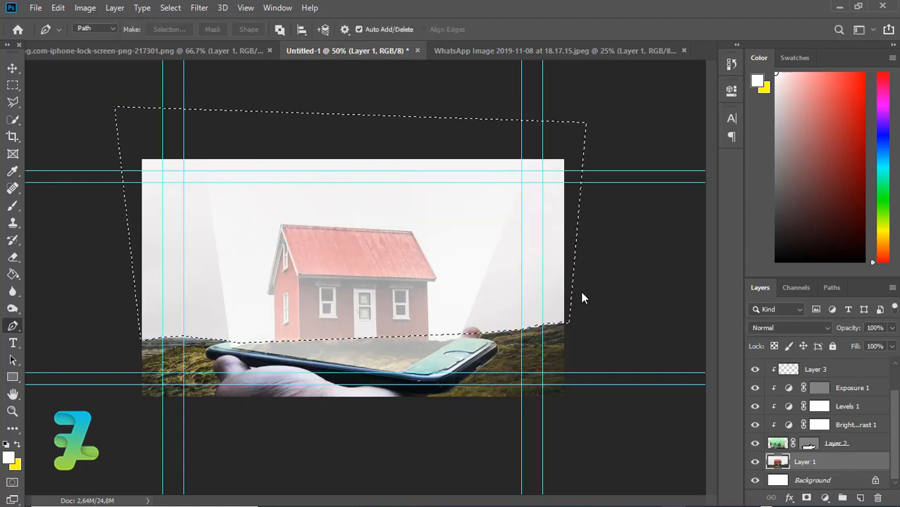
{"action": "key", "text": "v"}
{"action": "key", "text": "ctrl+j"}
{"action": "left_click", "coordinate": [754, 406]}
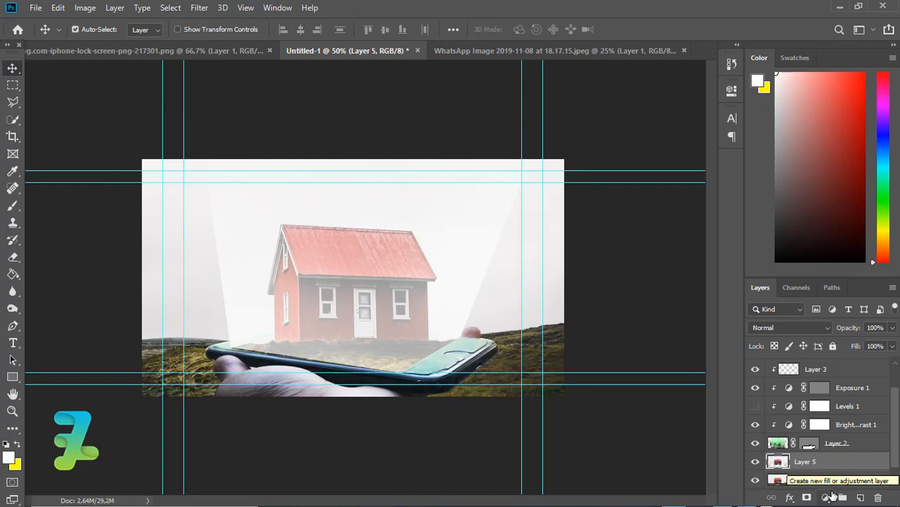
Step: Add a Color Balance adjustment clipped to the copied sky layer, with Midtones Cyan/Red at -75 and Yellow/Blue at +88
{"action": "left_click", "coordinate": [827, 498]}
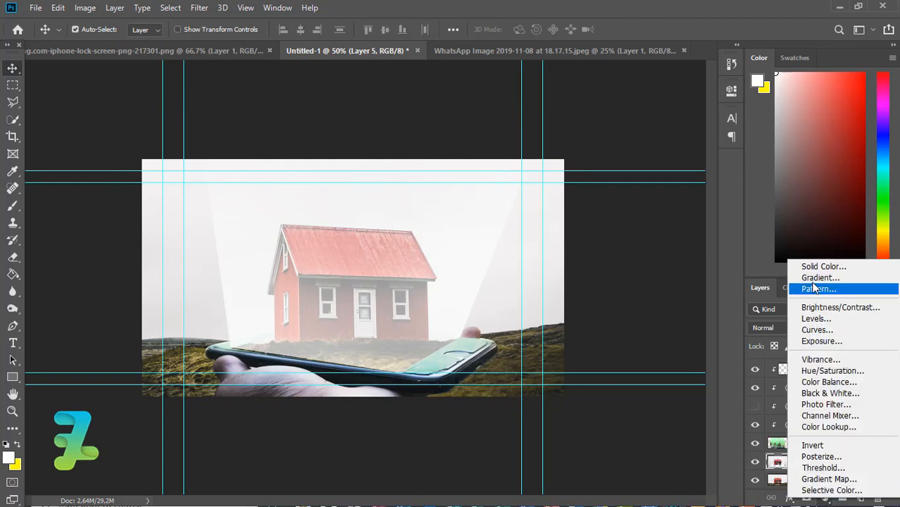
{"action": "left_click", "coordinate": [829, 381]}
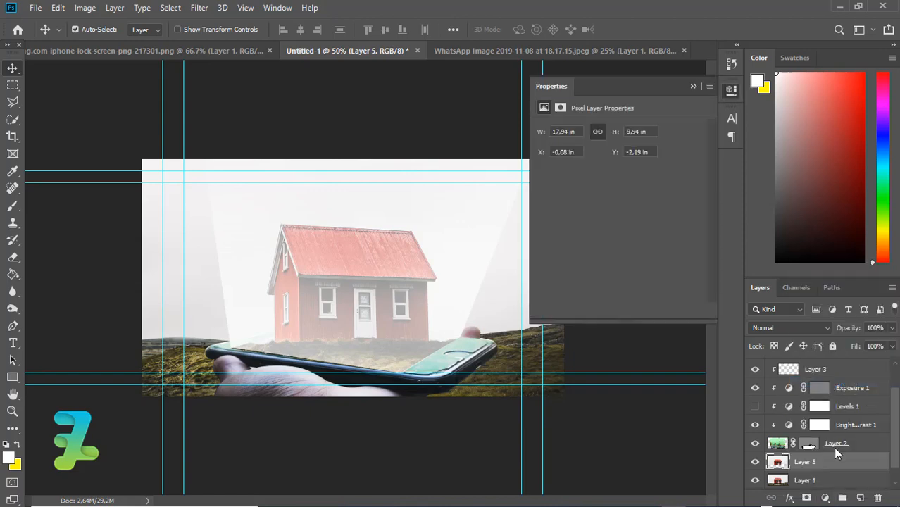
{"action": "right_click", "coordinate": [842, 461]}
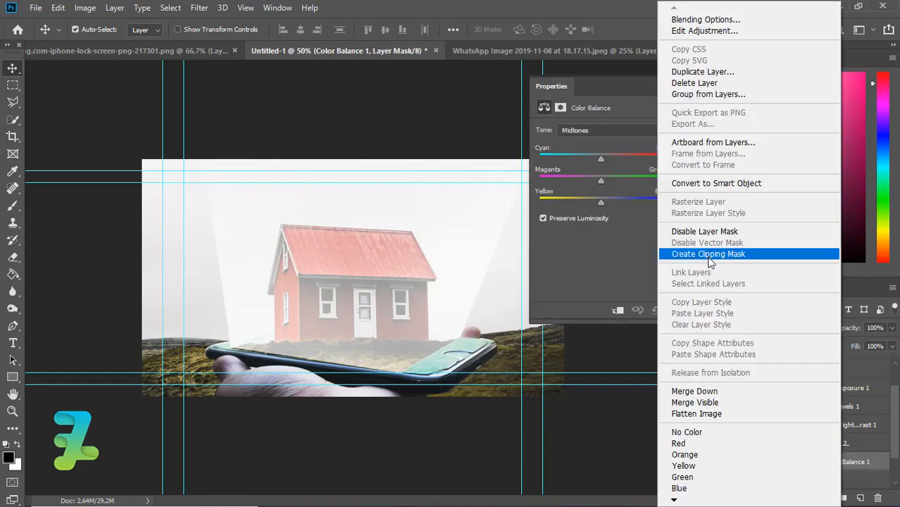
{"action": "left_click", "coordinate": [707, 257]}
{"action": "left_click_drag", "start_coordinate": [598, 162], "coordinate": [555, 169]}
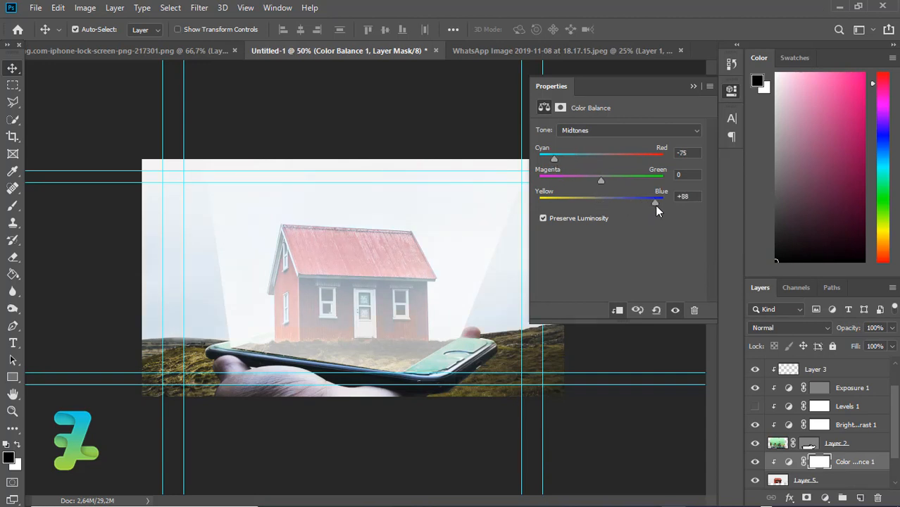
{"action": "left_click", "coordinate": [692, 86]}
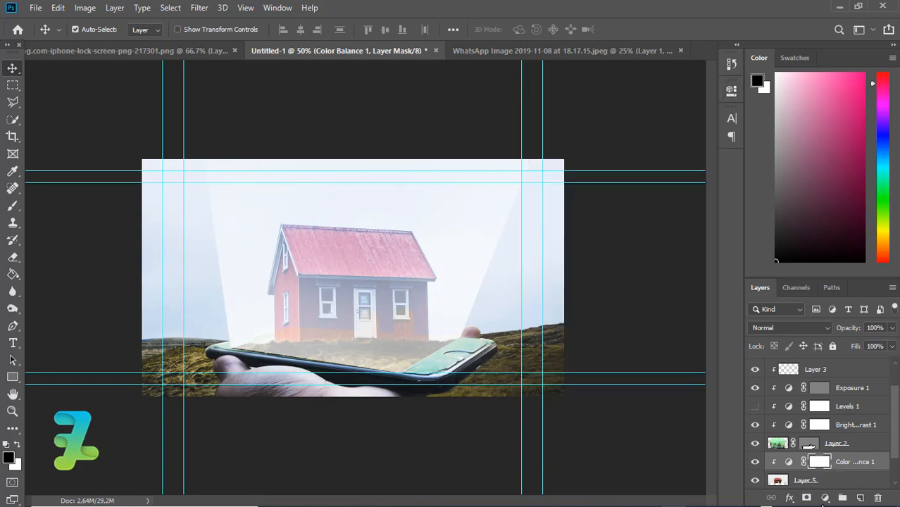
Step: Add a Curves adjustment above the Color Balance and clip it to the copied sky layer
{"action": "left_click", "coordinate": [824, 498]}
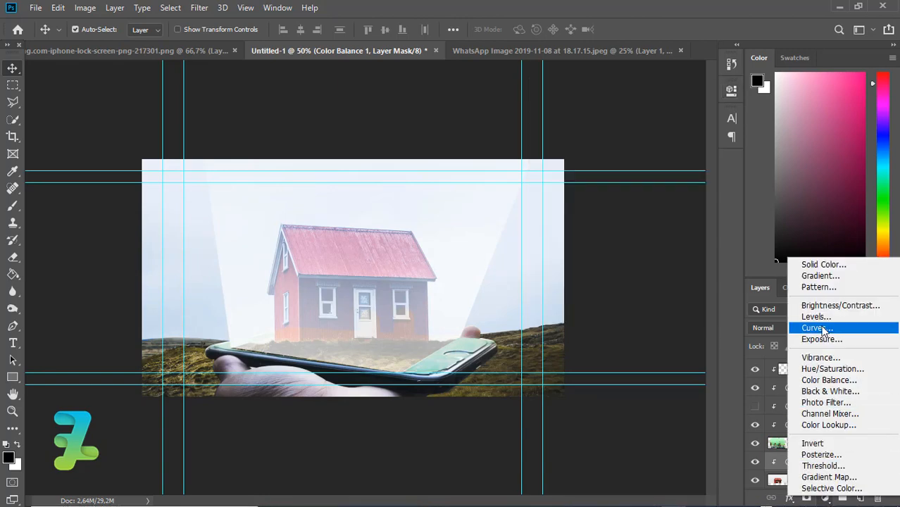
{"action": "left_click", "coordinate": [823, 329]}
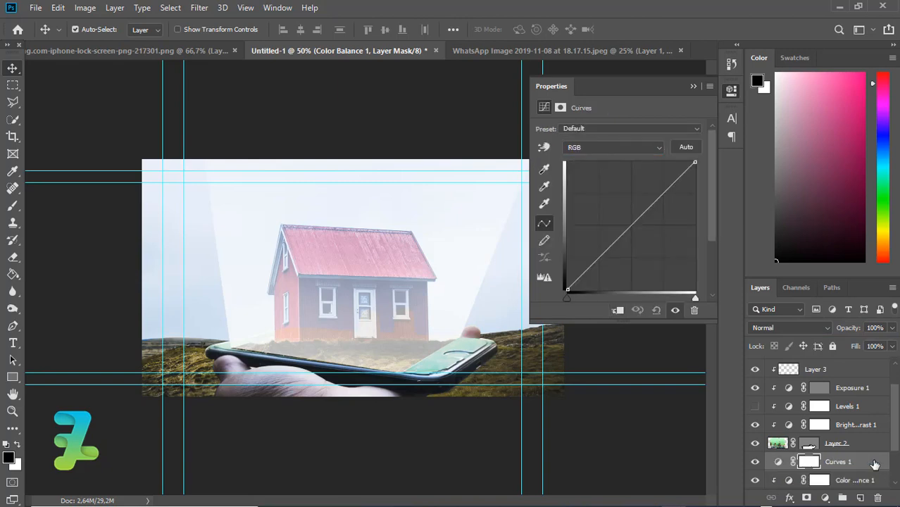
{"action": "right_click", "coordinate": [873, 463]}
{"action": "left_click", "coordinate": [734, 251]}
{"action": "key", "text": "ctrl+alt+g"}
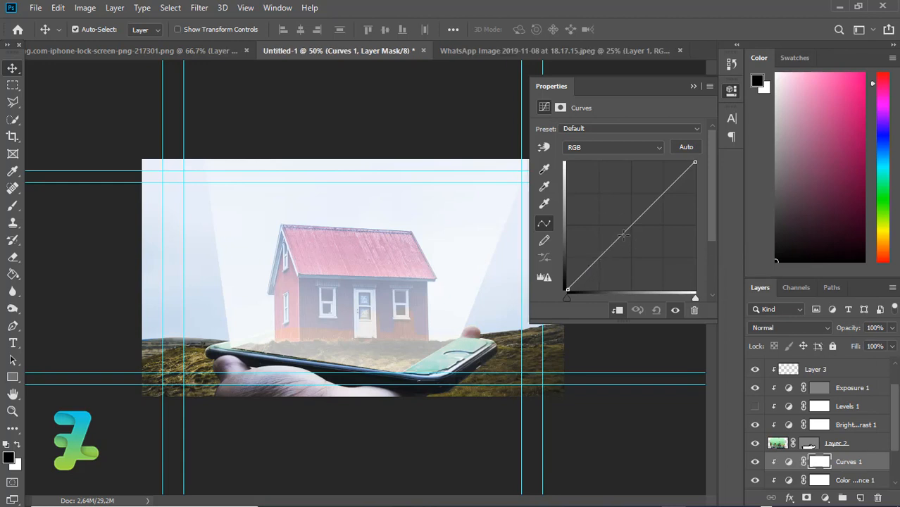
Step: Darken the sky by bending the middle of the Curves 1 line downward, and show the Levels 1 adjustment again
{"action": "left_click_drag", "start_coordinate": [632, 241], "coordinate": [644, 260]}
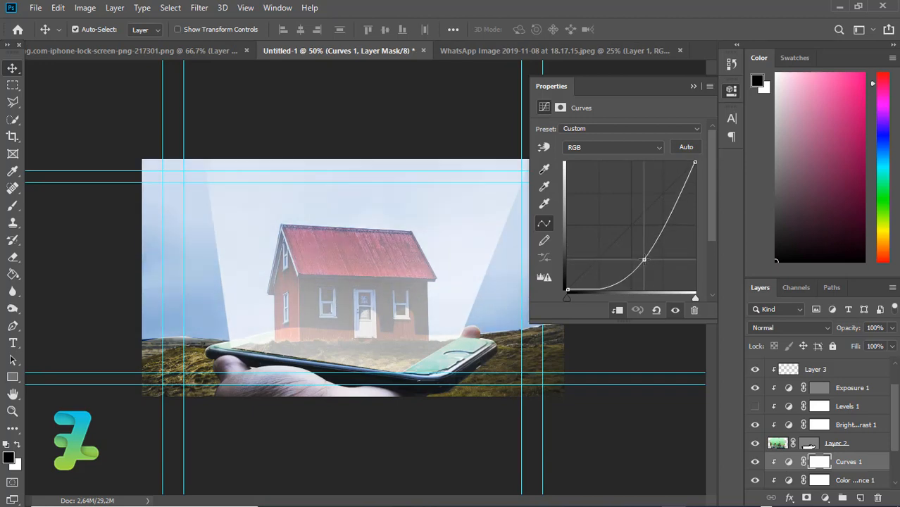
{"action": "left_click", "coordinate": [692, 87]}
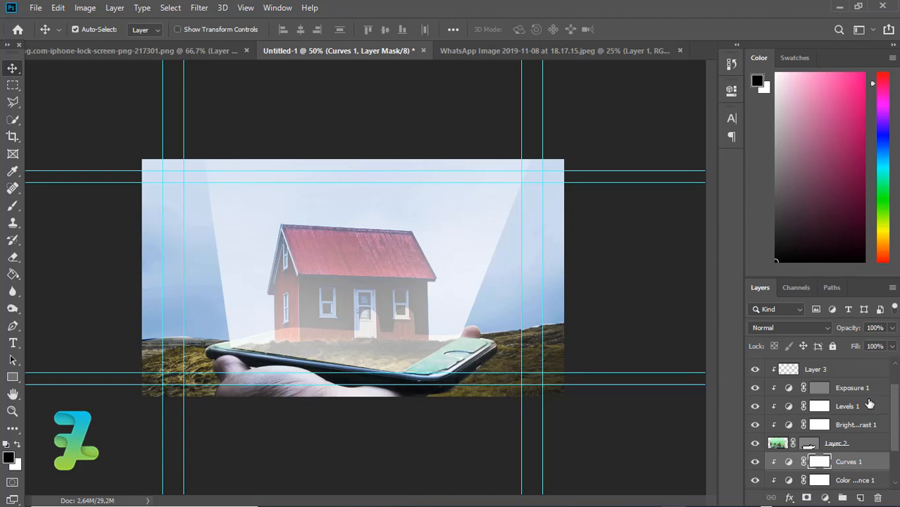
Step: Mask the house out of the sky's Color Balance adjustment by painting its layer mask black with a 250 px soft brush
{"action": "left_click_drag", "start_coordinate": [895, 392], "coordinate": [793, 487]}
{"action": "left_click", "coordinate": [775, 459]}
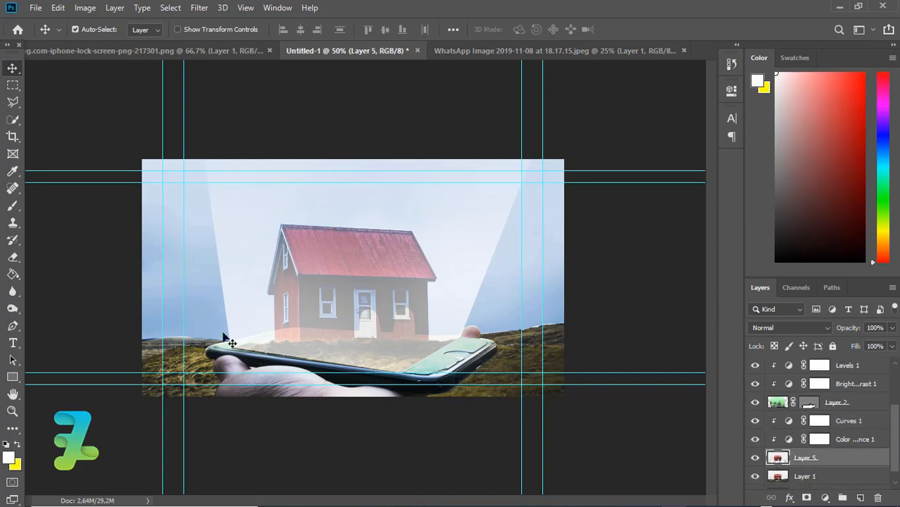
{"action": "left_click", "coordinate": [818, 439]}
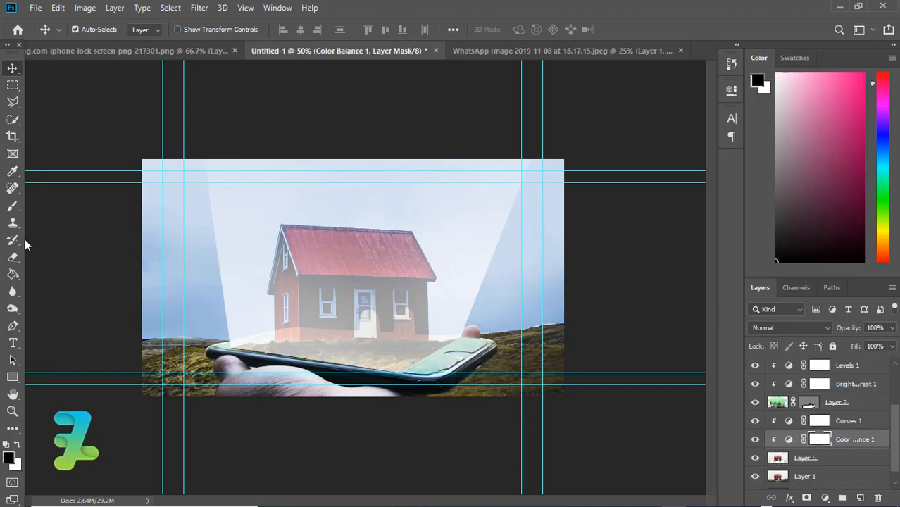
{"action": "left_click", "coordinate": [13, 205]}
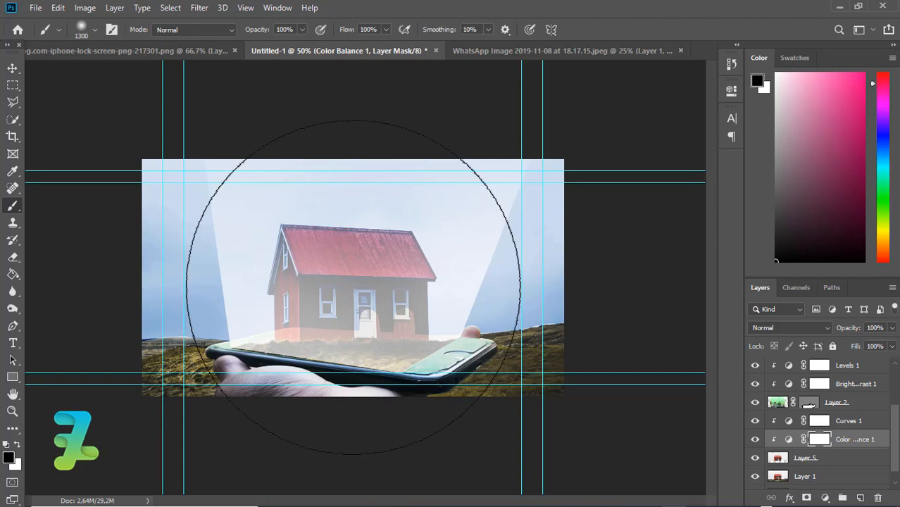
{"action": "key", "text": "bracketleft"}
{"action": "key", "text": "bracketleft"}
{"action": "key", "text": "bracketleft"}
{"action": "key", "text": "bracketleft"}
{"action": "key", "text": "bracketleft"}
{"action": "key", "text": "bracketleft"}
{"action": "key", "text": "bracketleft"}
{"action": "key", "text": "bracketleft"}
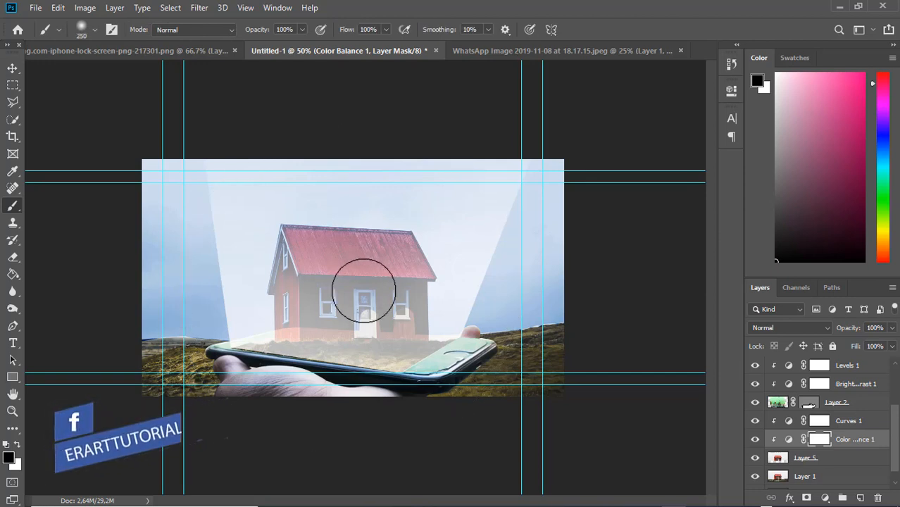
{"action": "mouse_move", "coordinate": [379, 305]}
{"action": "left_mouse_down"}
{"action": "mouse_move", "coordinate": [393, 270]}
{"action": "mouse_move", "coordinate": [362, 277]}
{"action": "mouse_move", "coordinate": [332, 262]}
{"action": "mouse_move", "coordinate": [312, 272]}
{"action": "mouse_move", "coordinate": [307, 293]}
{"action": "mouse_move", "coordinate": [320, 320]}
{"action": "mouse_move", "coordinate": [380, 320]}
{"action": "mouse_move", "coordinate": [307, 307]}
{"action": "left_mouse_up"}
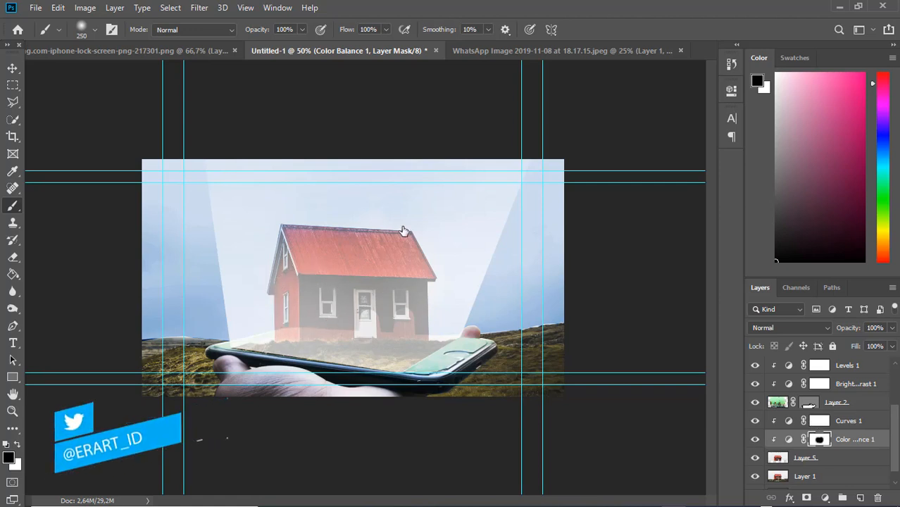
{"action": "mouse_move", "coordinate": [390, 266]}
{"action": "left_mouse_down"}
{"action": "mouse_move", "coordinate": [394, 288]}
{"action": "mouse_move", "coordinate": [367, 293]}
{"action": "mouse_move", "coordinate": [308, 254]}
{"action": "mouse_move", "coordinate": [346, 326]}
{"action": "left_mouse_up"}
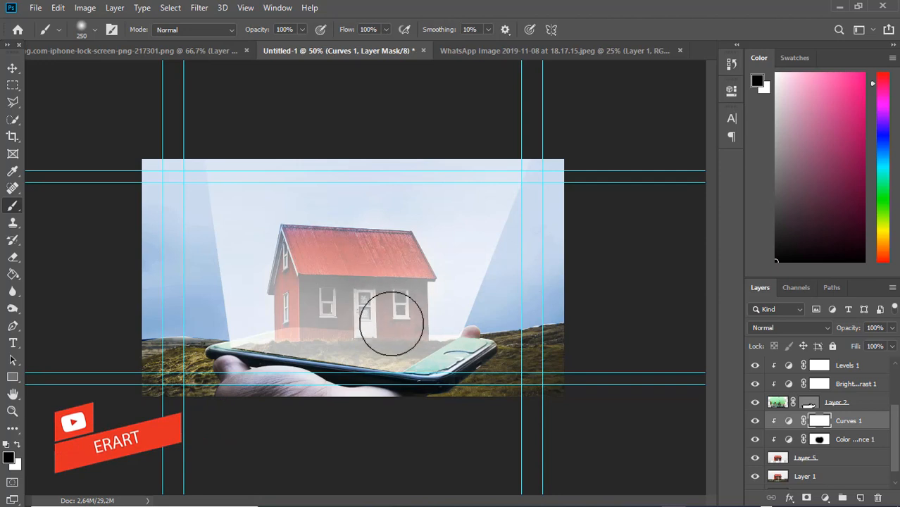
Step: Paint black over the house on the Curves 1 layer mask, reducing the brush to 90 px for the edges
{"action": "mouse_move", "coordinate": [395, 309]}
{"action": "left_mouse_down"}
{"action": "mouse_move", "coordinate": [347, 281]}
{"action": "mouse_move", "coordinate": [305, 285]}
{"action": "mouse_move", "coordinate": [295, 265]}
{"action": "mouse_move", "coordinate": [323, 319]}
{"action": "mouse_move", "coordinate": [413, 321]}
{"action": "mouse_move", "coordinate": [371, 315]}
{"action": "left_mouse_up"}
{"action": "key", "text": "bracketleft"}
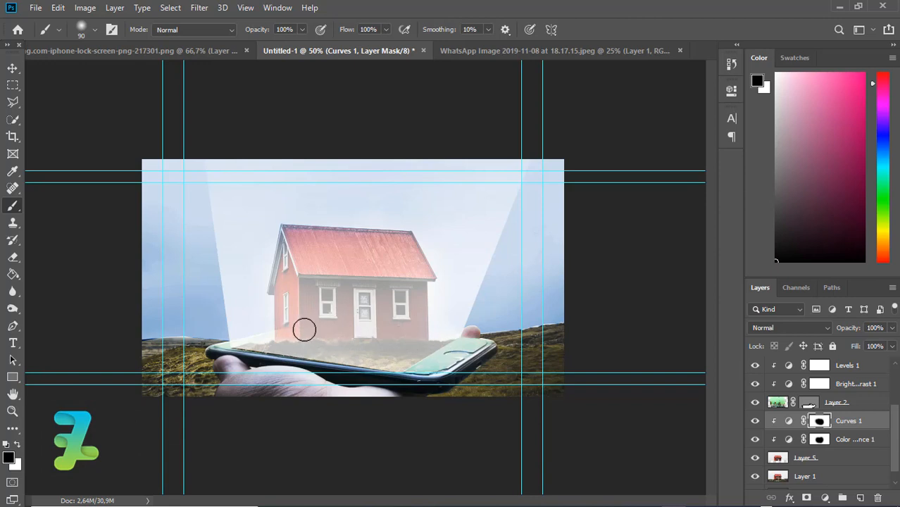
Step: Float the iPhone lock screen document, copy its graphic into the house composition and move the new layer above Layer 4
{"action": "left_click", "coordinate": [12, 69]}
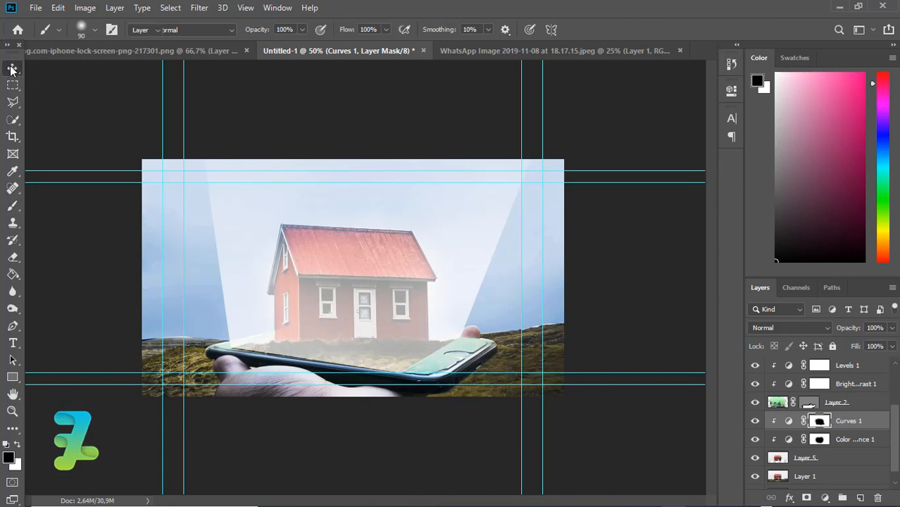
{"action": "left_click", "coordinate": [123, 49]}
{"action": "right_click", "coordinate": [124, 49]}
{"action": "left_click", "coordinate": [163, 102]}
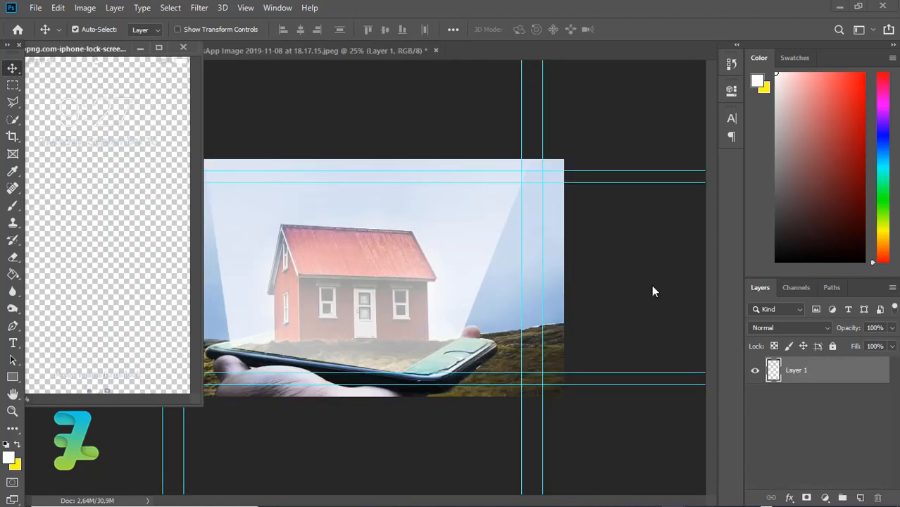
{"action": "left_click", "coordinate": [163, 250]}
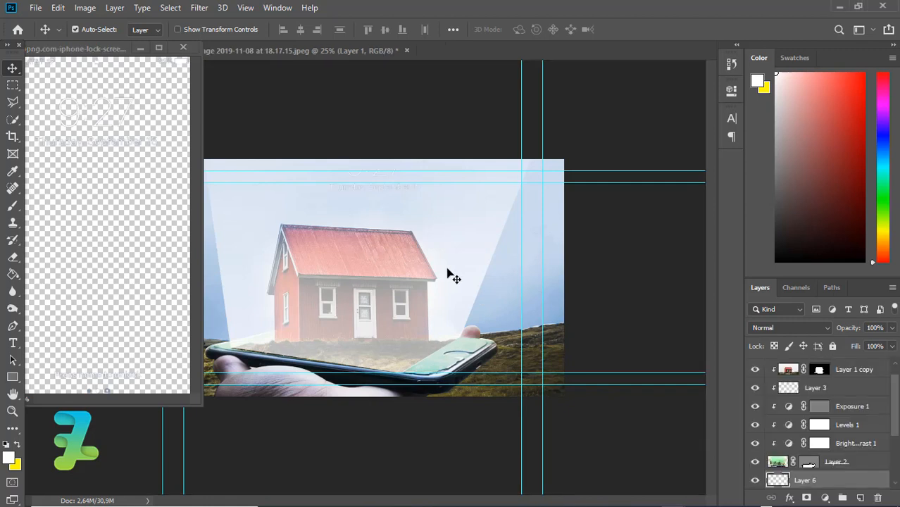
{"action": "left_click_drag", "start_coordinate": [786, 486], "coordinate": [788, 365]}
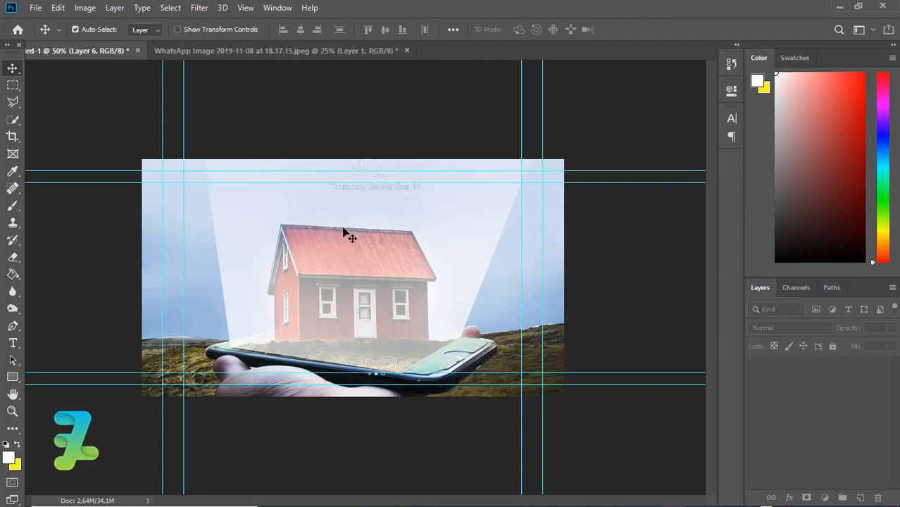
Step: Shift the lock screen graphic on Layer 6 left so it is centred on the canvas, keeping the guides in place
{"action": "left_click", "coordinate": [354, 201]}
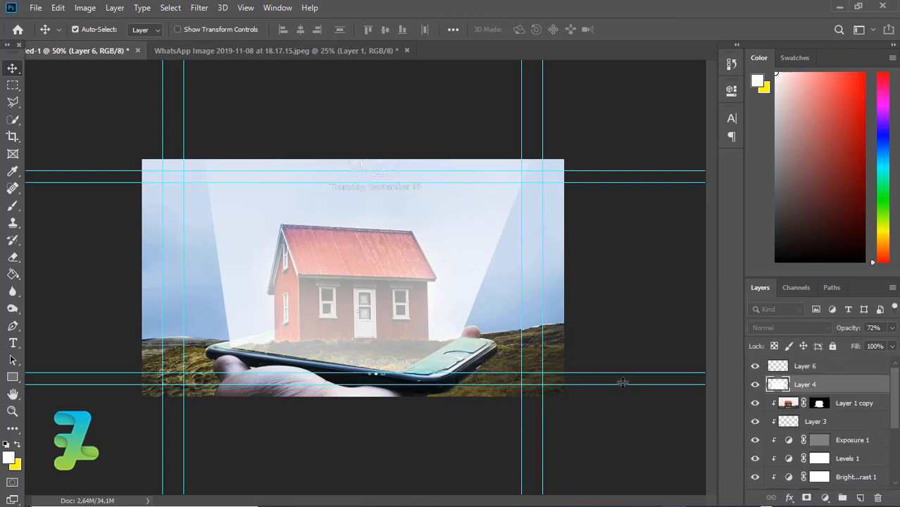
{"action": "left_click_drag", "start_coordinate": [756, 366], "coordinate": [186, 203]}
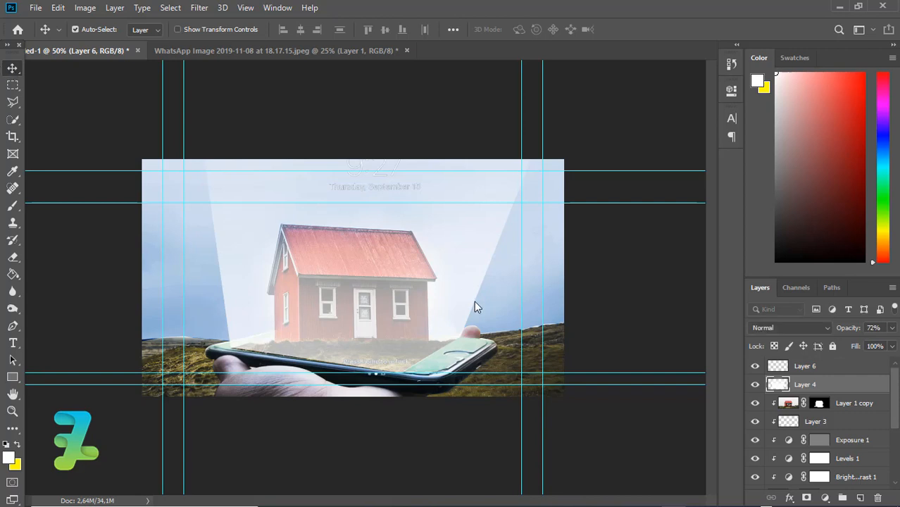
{"action": "key", "text": "ctrl+z"}
{"action": "left_click_drag", "start_coordinate": [367, 194], "coordinate": [346, 188]}
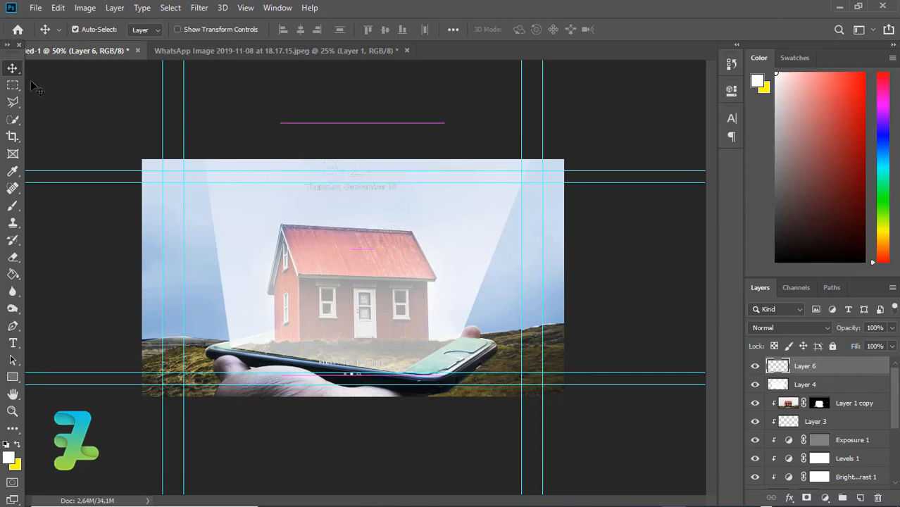
Step: Select the unlock text and page dots of the lock screen graphic and move them up onto the phone
{"action": "key", "text": "m"}
{"action": "left_click_drag", "start_coordinate": [292, 337], "coordinate": [406, 400]}
{"action": "left_click", "coordinate": [13, 69]}
{"action": "left_click_drag", "start_coordinate": [344, 365], "coordinate": [344, 341]}
{"action": "key", "text": "ctrl+d"}
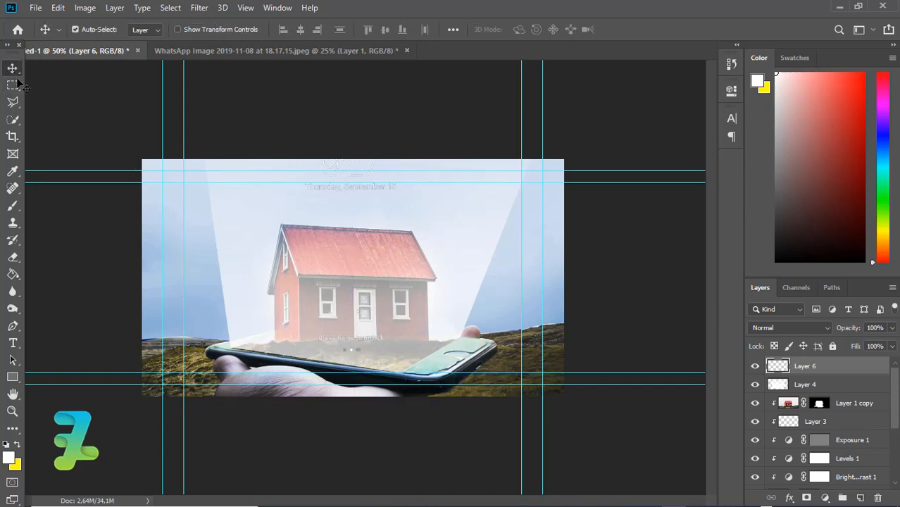
Step: Move the lock screen graphic down until its status bar, clock and date lie inside the canvas
{"action": "key", "text": "m"}
{"action": "left_click_drag", "start_coordinate": [485, 227], "coordinate": [212, 88]}
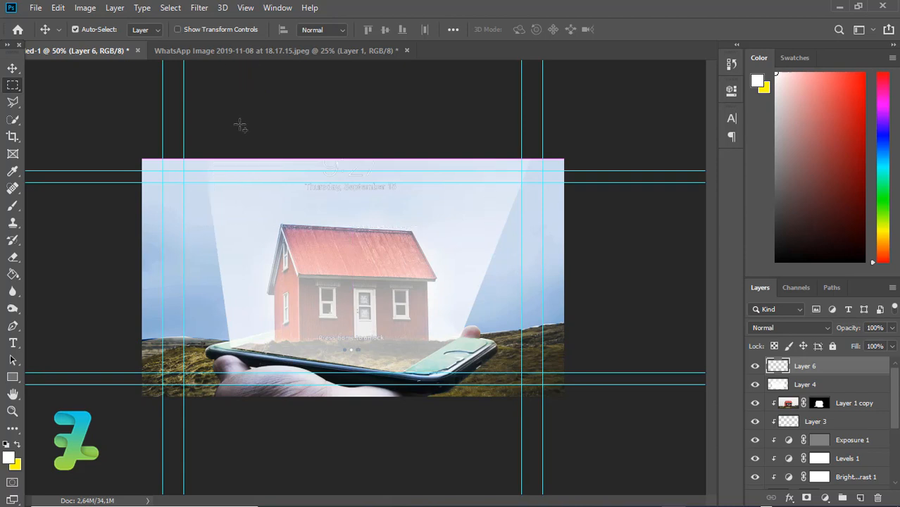
{"action": "left_click", "coordinate": [13, 68]}
{"action": "left_click_drag", "start_coordinate": [349, 195], "coordinate": [348, 243]}
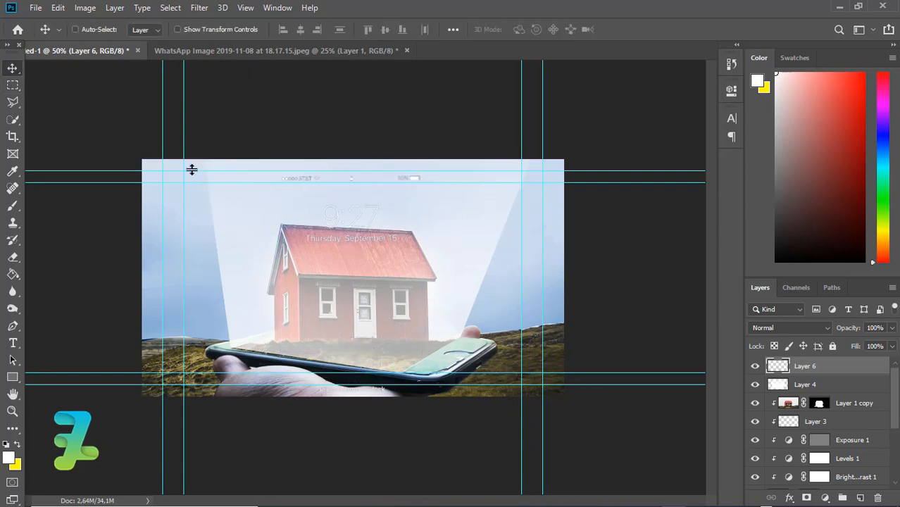
Step: Move only the status bar, clock and date of the lock screen graphic further down, closer to the unlock text
{"action": "key", "text": "m"}
{"action": "left_click_drag", "start_coordinate": [253, 164], "coordinate": [409, 183]}
{"action": "left_click_drag", "start_coordinate": [278, 347], "coordinate": [427, 427]}
{"action": "key", "text": "ctrl+d"}
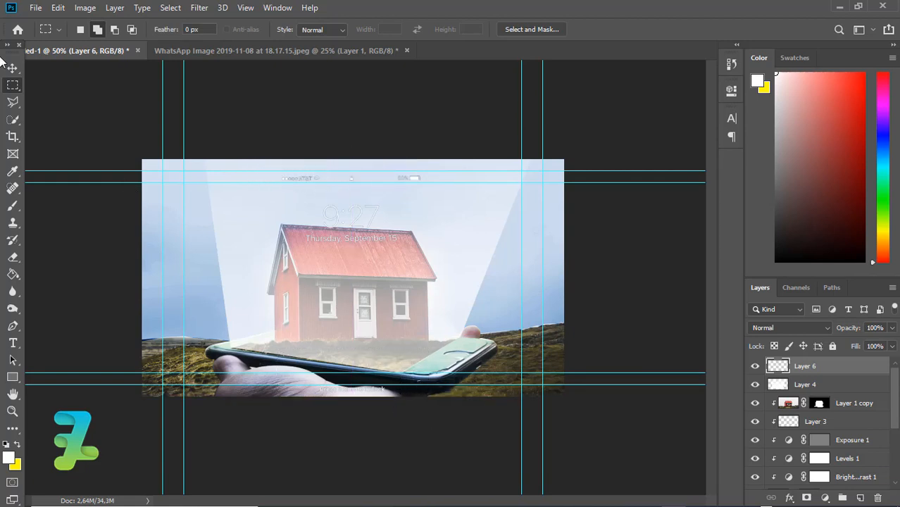
{"action": "left_click_drag", "start_coordinate": [441, 224], "coordinate": [448, 261]}
{"action": "key", "text": "ctrl+d"}
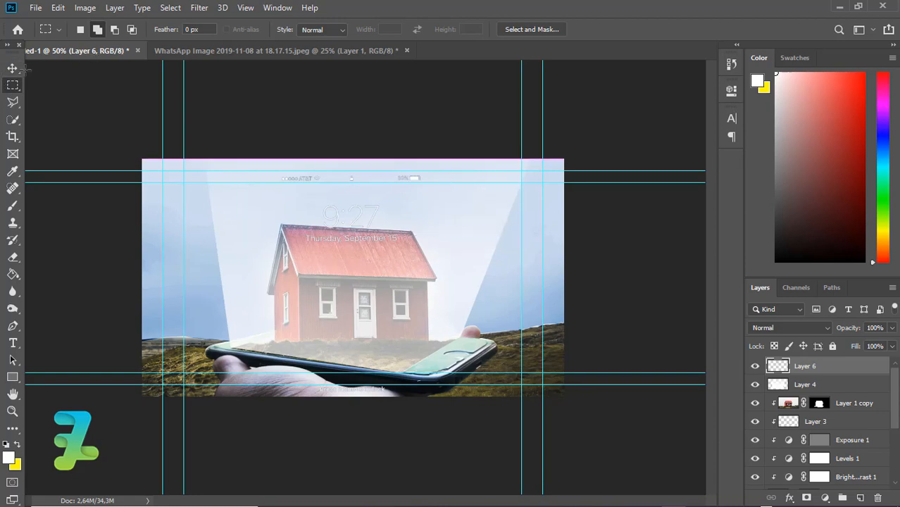
{"action": "left_click", "coordinate": [12, 69]}
{"action": "left_click_drag", "start_coordinate": [336, 223], "coordinate": [336, 246]}
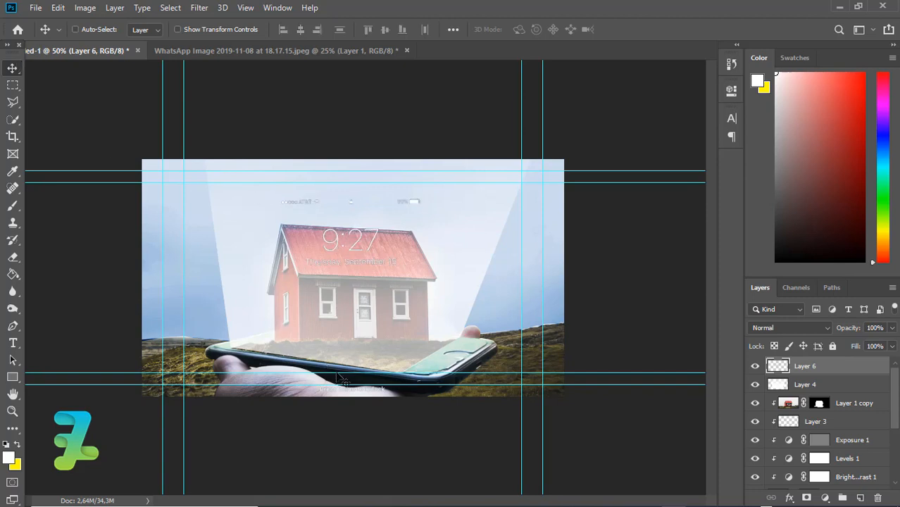
Step: Raise the whole lock screen graphic onto the phone and tighten the gap between its clock section and the unlock text
{"action": "left_click_drag", "start_coordinate": [337, 366], "coordinate": [337, 335]}
{"action": "left_click", "coordinate": [13, 85]}
{"action": "left_click_drag", "start_coordinate": [217, 161], "coordinate": [466, 254]}
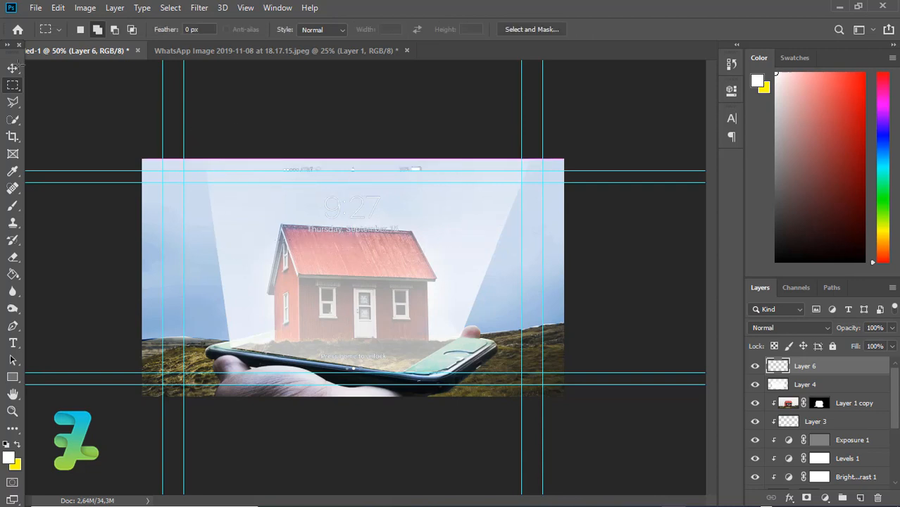
{"action": "key", "text": "v"}
{"action": "left_click_drag", "start_coordinate": [337, 227], "coordinate": [337, 250]}
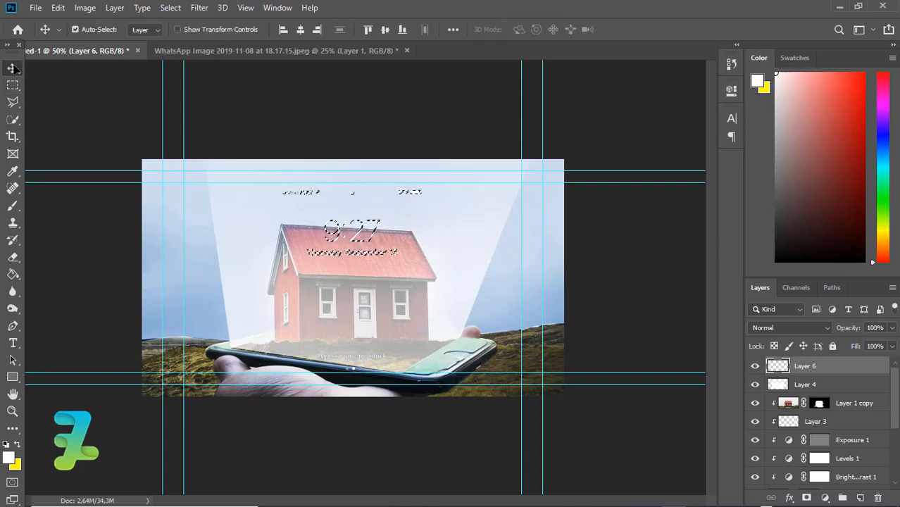
{"action": "key", "text": "ctrl+d"}
{"action": "left_click_drag", "start_coordinate": [363, 364], "coordinate": [363, 359]}
Step: Widen the lock screen's status bar by moving the carrier text left and the battery indicator right
{"action": "key", "text": "m"}
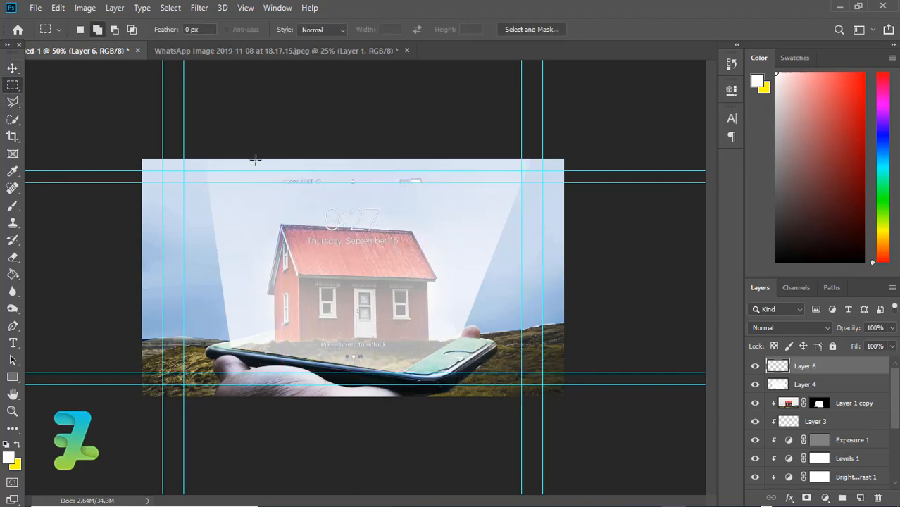
{"action": "left_click_drag", "start_coordinate": [255, 159], "coordinate": [290, 182]}
{"action": "key", "text": "v"}
{"action": "left_click_drag", "start_coordinate": [308, 181], "coordinate": [272, 181]}
{"action": "key", "text": "m"}
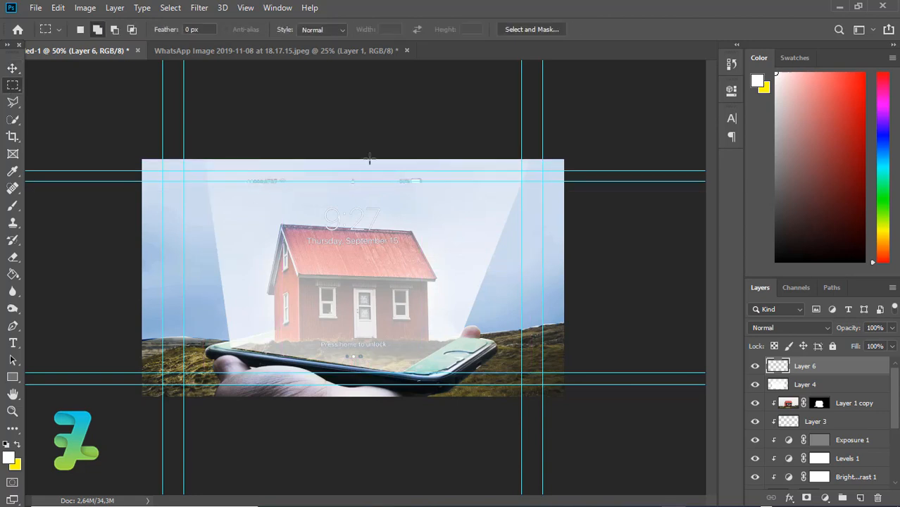
{"action": "mouse_move", "coordinate": [372, 161]}
{"action": "left_mouse_down"}
{"action": "mouse_move", "coordinate": [434, 195]}
{"action": "mouse_move", "coordinate": [407, 186]}
{"action": "mouse_move", "coordinate": [454, 190]}
{"action": "mouse_move", "coordinate": [436, 190]}
{"action": "left_mouse_up"}
{"action": "key", "text": "v"}
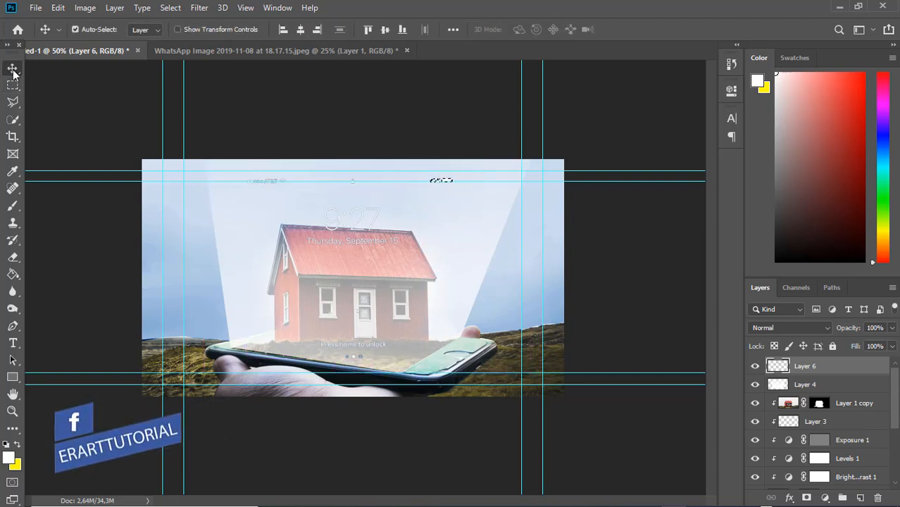
Step: Try clipping the light beam on Layer 4 to the layers below, and release the clipping mask
{"action": "key", "text": "ctrl+plus"}
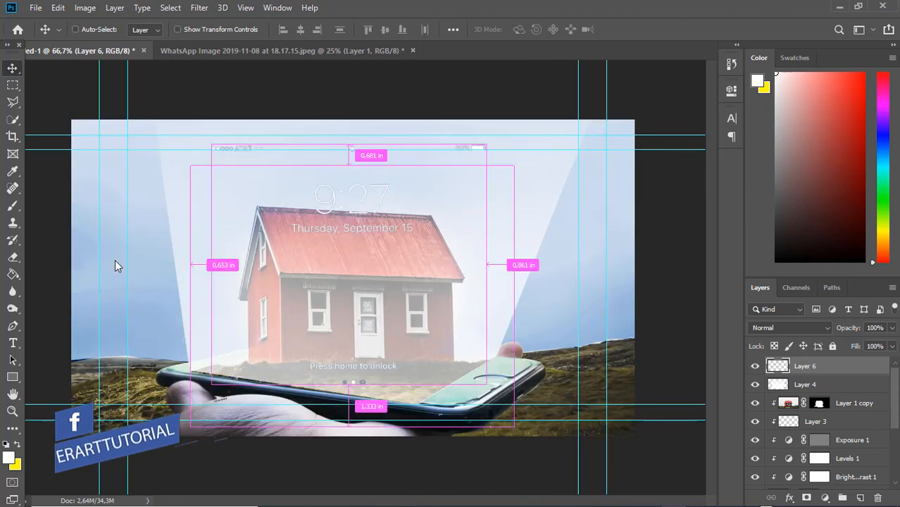
{"action": "left_click", "coordinate": [777, 386]}
{"action": "left_click_drag", "start_coordinate": [778, 385], "coordinate": [802, 384]}
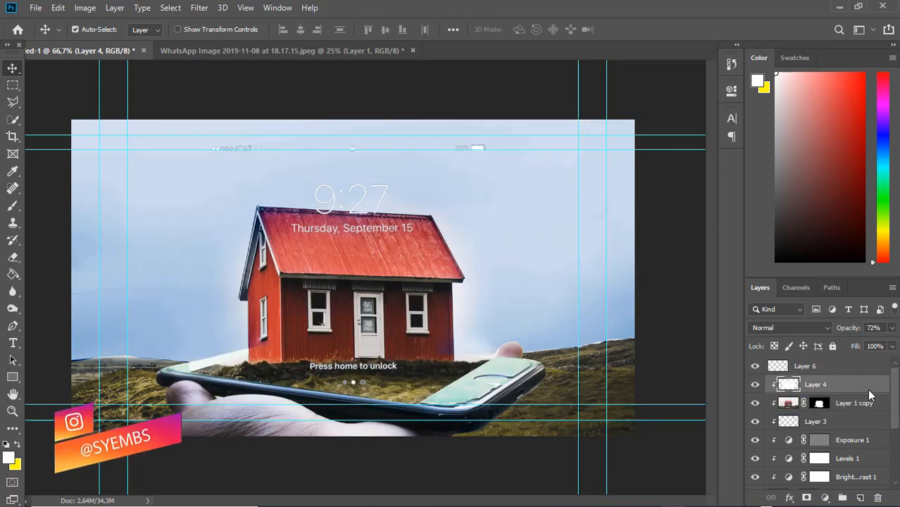
{"action": "right_click", "coordinate": [868, 396]}
{"action": "left_click", "coordinate": [756, 254]}
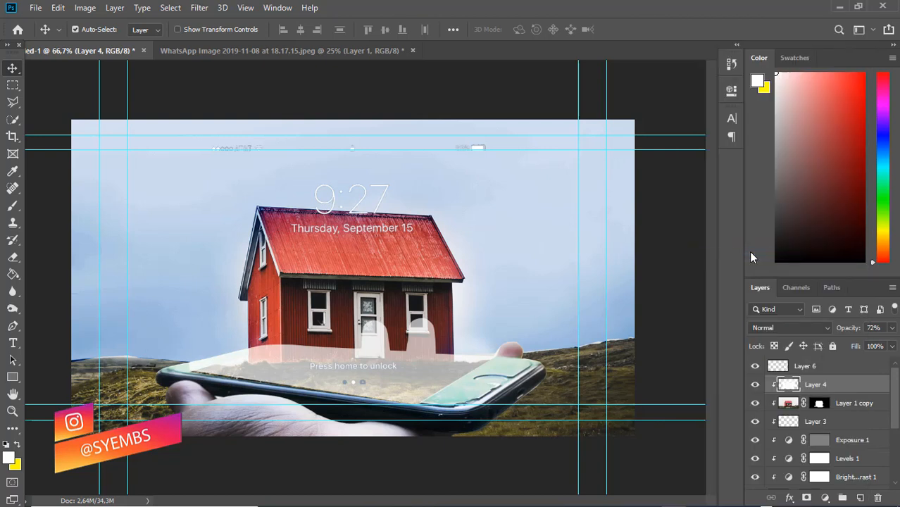
Step: Set the opacity of the light beam on Layer 4 to 22%
{"action": "left_click", "coordinate": [891, 327]}
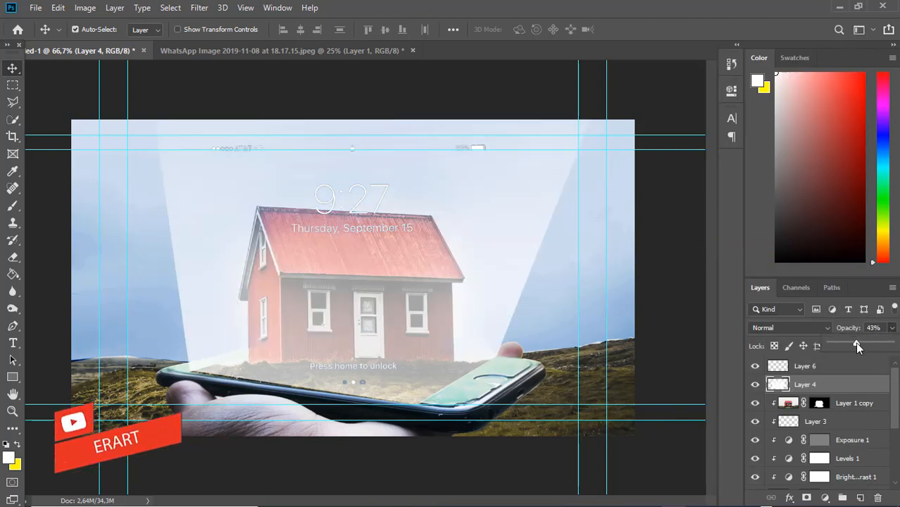
{"action": "mouse_move", "coordinate": [850, 342]}
{"action": "left_mouse_down"}
{"action": "mouse_move", "coordinate": [834, 344]}
{"action": "mouse_move", "coordinate": [842, 345]}
{"action": "left_mouse_up"}
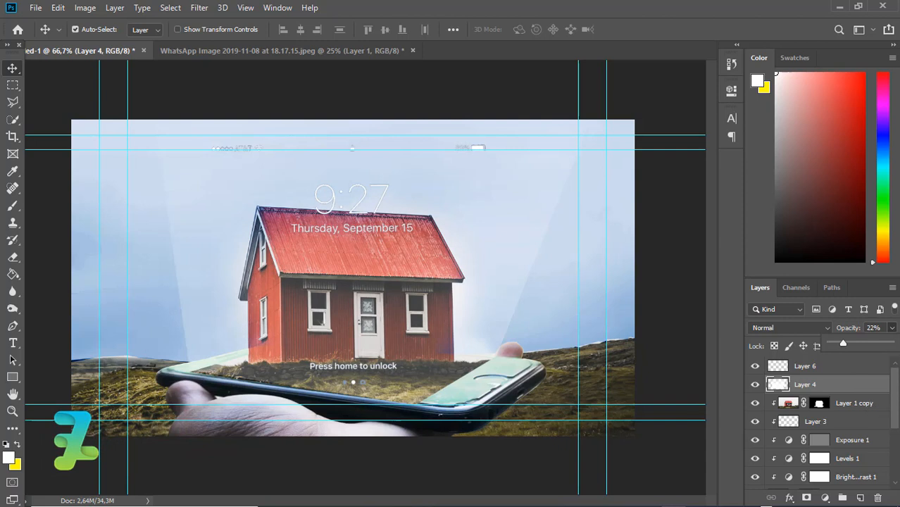
Step: Darken the background by pulling the midpoint of the Curves 1 adjustment's RGB curve further towards the shadows
{"action": "left_click_drag", "start_coordinate": [895, 411], "coordinate": [899, 470]}
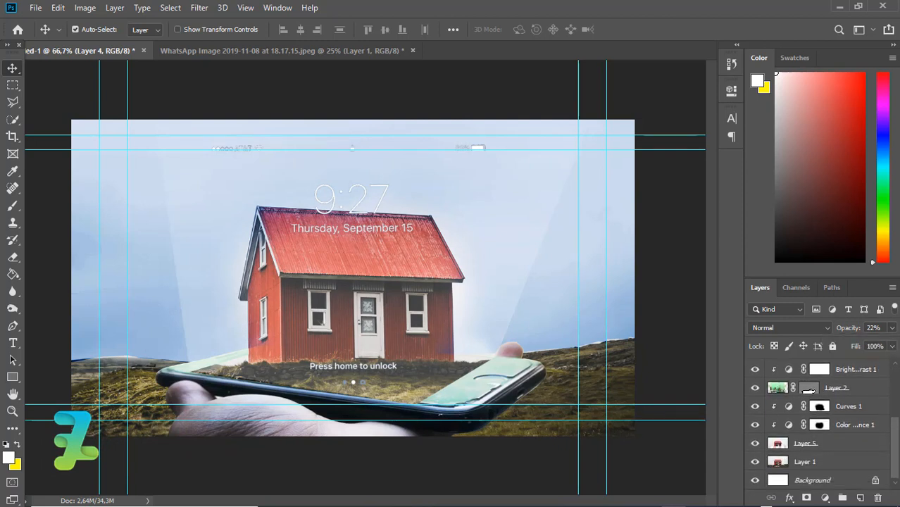
{"action": "left_click", "coordinate": [789, 412]}
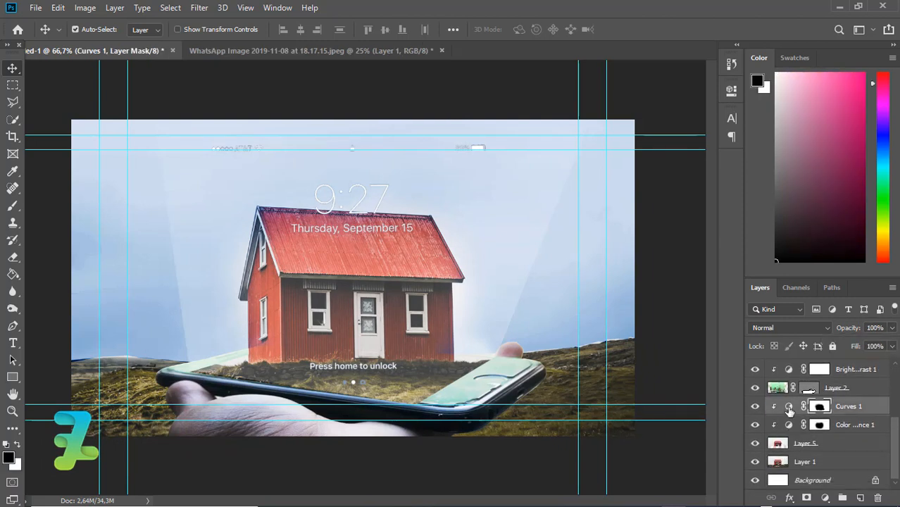
{"action": "double_click", "coordinate": [789, 407]}
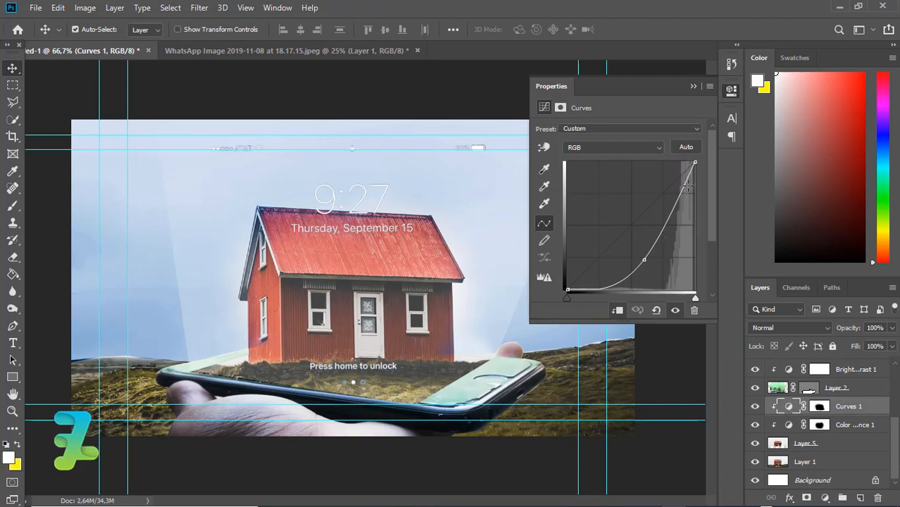
{"action": "mouse_move", "coordinate": [656, 264]}
{"action": "left_mouse_down"}
{"action": "mouse_move", "coordinate": [670, 261]}
{"action": "mouse_move", "coordinate": [656, 255]}
{"action": "left_mouse_up"}
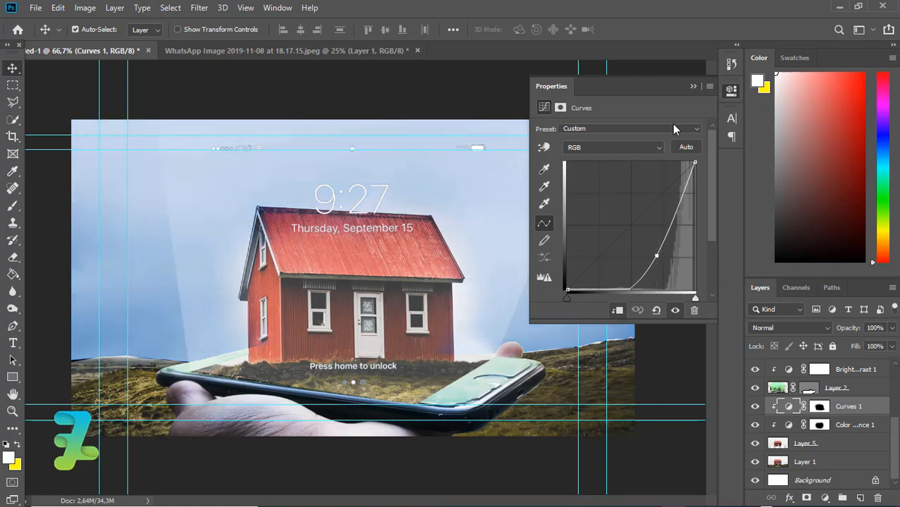
{"action": "left_click", "coordinate": [693, 86]}
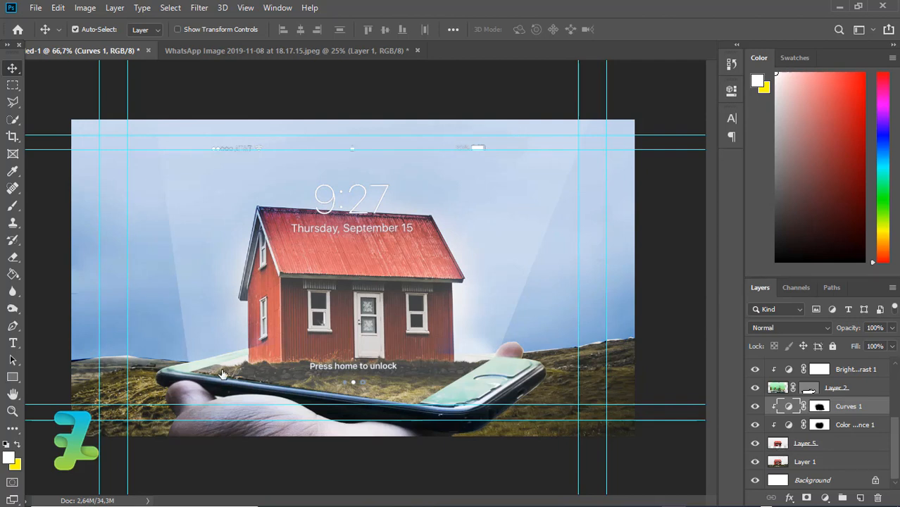
Step: Retouch the light fringe along the hill horizon beside the phone on Layer 5 with the Clone Stamp
{"action": "left_click", "coordinate": [9, 207]}
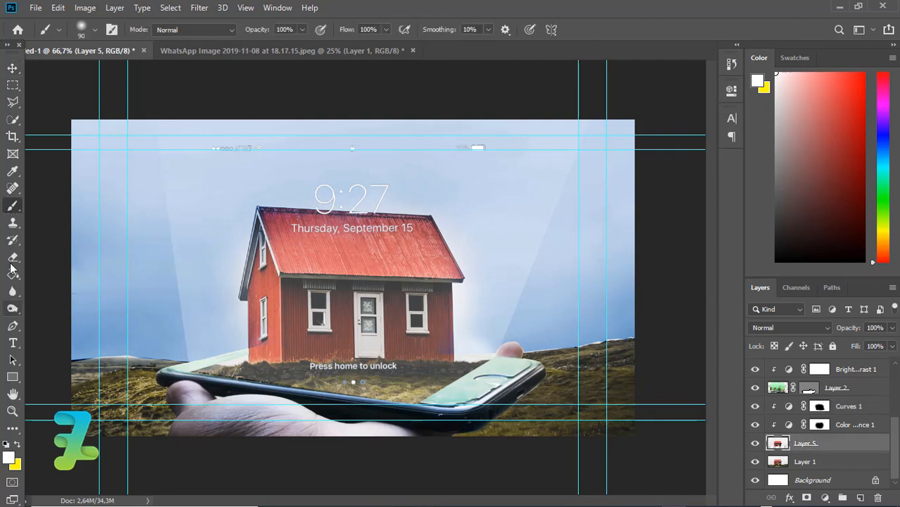
{"action": "left_click", "coordinate": [8, 227]}
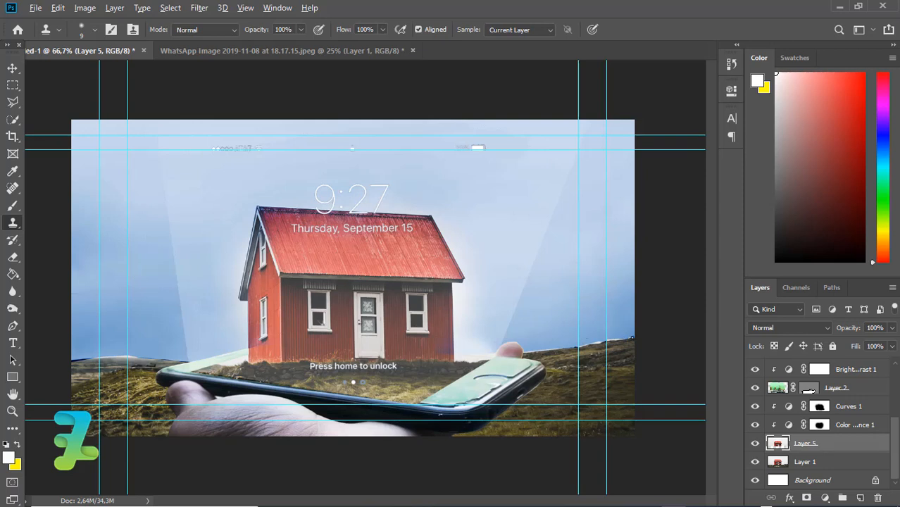
{"action": "left_click", "coordinate": [624, 333]}
{"action": "left_click", "coordinate": [485, 212]}
{"action": "left_click_drag", "start_coordinate": [542, 350], "coordinate": [528, 353]}
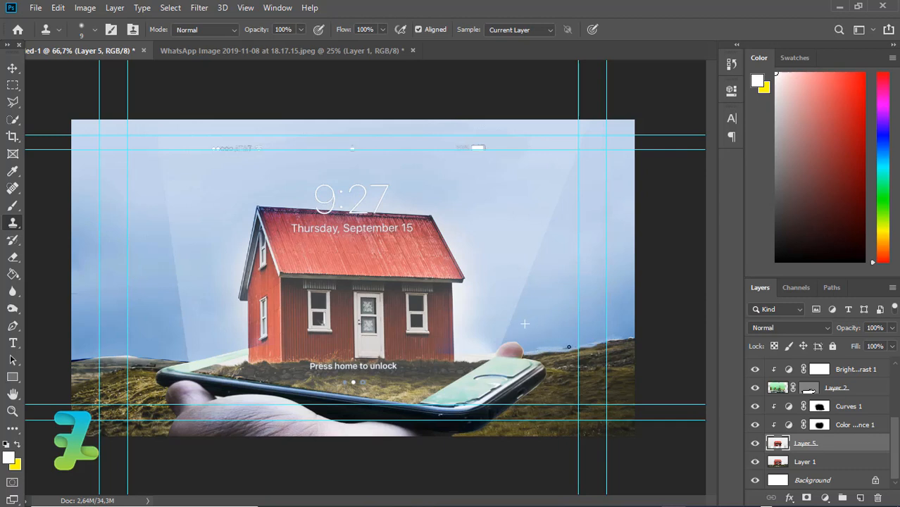
{"action": "left_click", "coordinate": [604, 314], "text": "alt"}
Step: Set the foreground colour to the sky blue 7aa3ce sampled just above the hill horizon
{"action": "left_click", "coordinate": [9, 458]}
{"action": "left_click_drag", "start_coordinate": [585, 222], "coordinate": [317, 221]}
{"action": "left_click", "coordinate": [622, 323]}
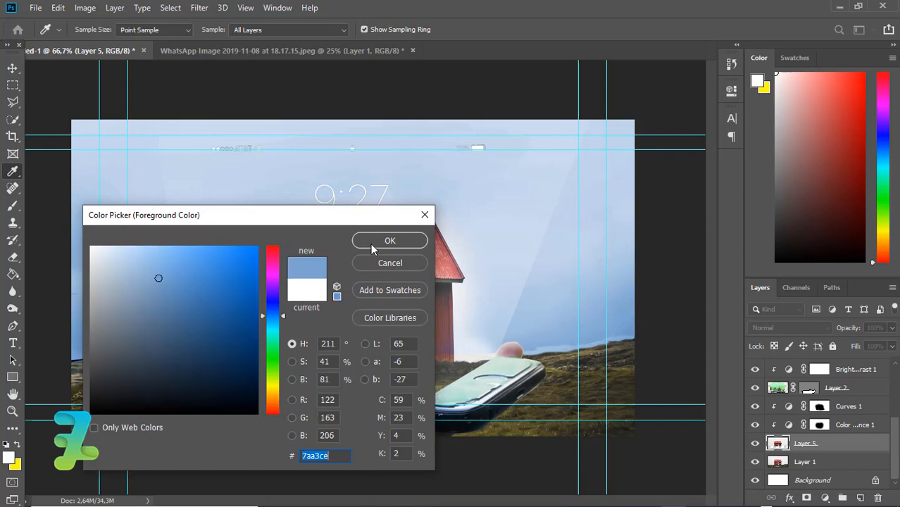
{"action": "left_click", "coordinate": [389, 240]}
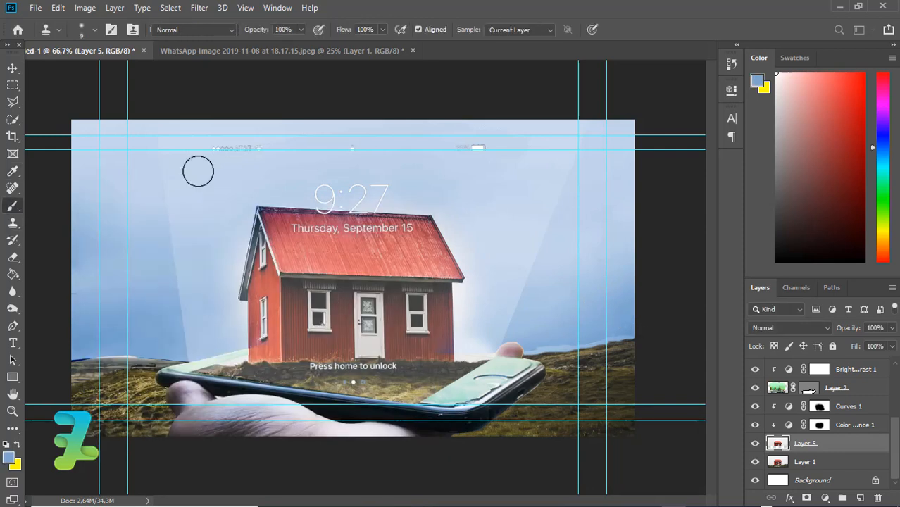
Step: Add a new layer above Layer 6 and paint out the light fringe along the hill horizon with a size 15 brush
{"action": "key", "text": "b"}
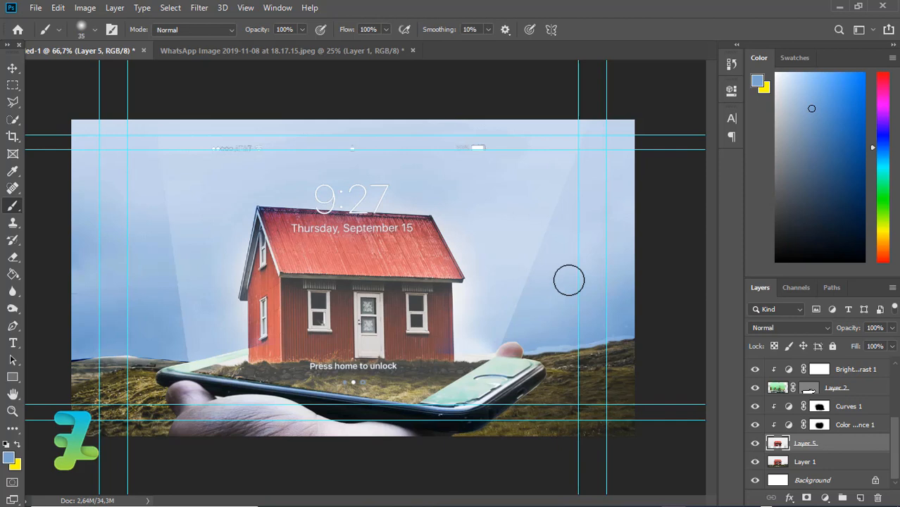
{"action": "key", "text": "bracketleft"}
{"action": "scroll", "coordinate": [893, 401], "scroll_direction": "up", "scroll_amount": 2}
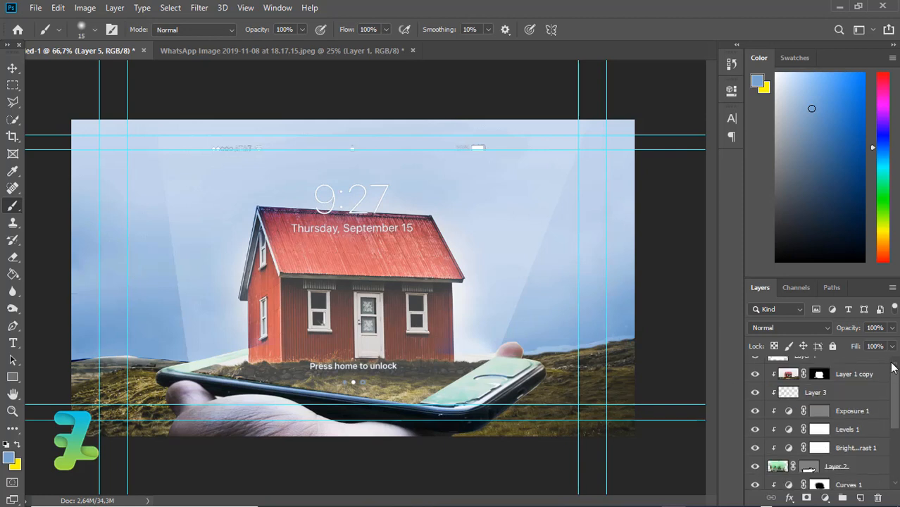
{"action": "scroll", "coordinate": [842, 367], "scroll_direction": "up", "scroll_amount": 1}
{"action": "left_click", "coordinate": [820, 367]}
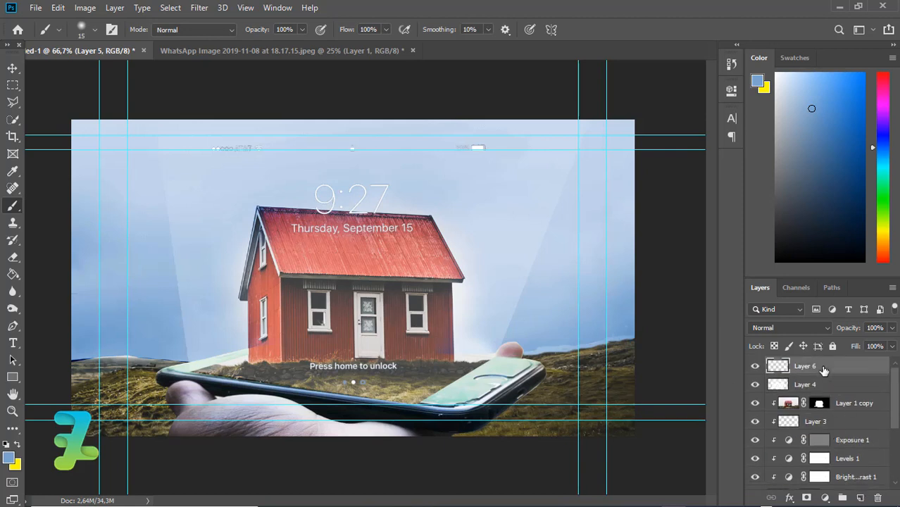
{"action": "key", "text": "ctrl+shift+alt+n"}
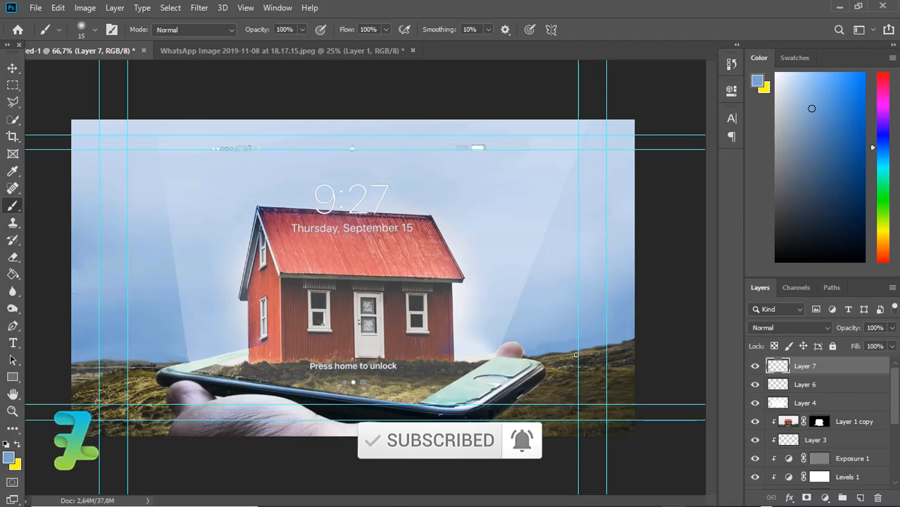
{"action": "key", "text": "v"}
{"action": "key", "text": "ctrl+minus"}
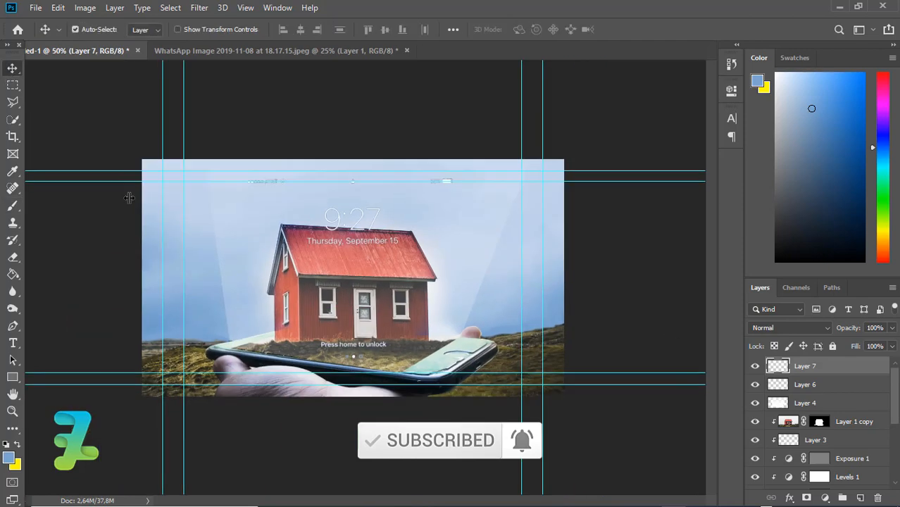